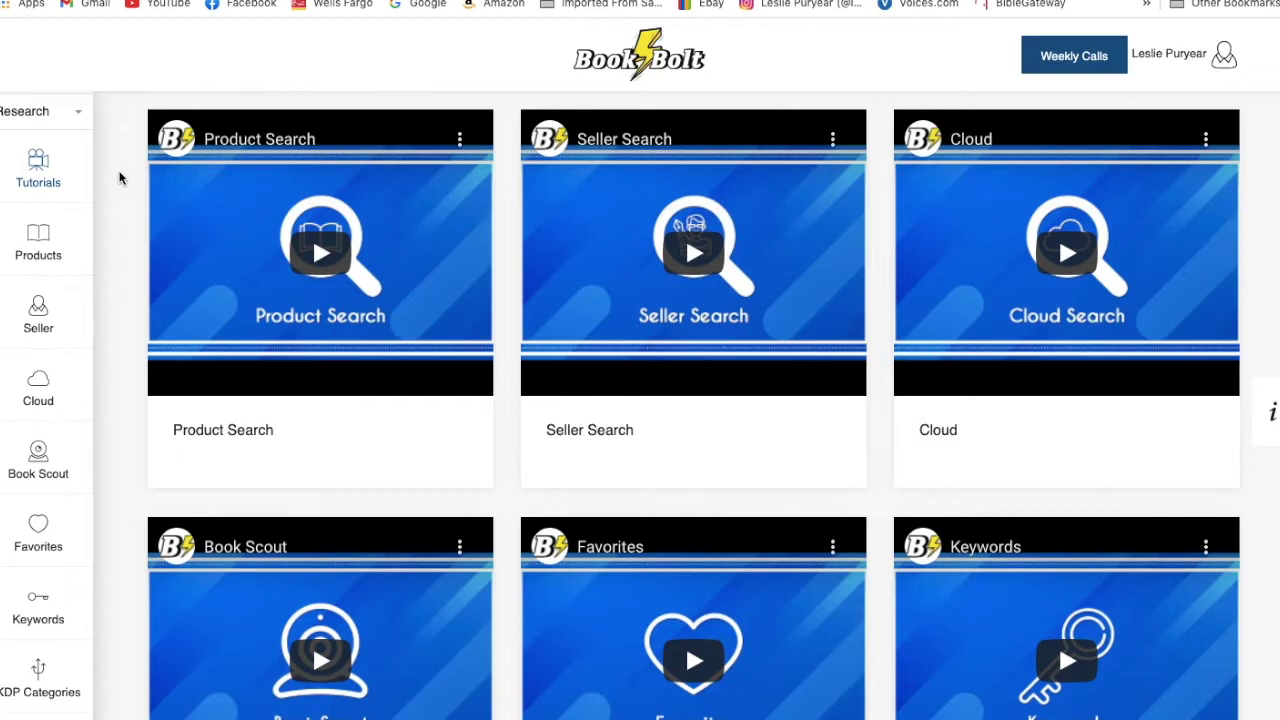
- Switch Book Bolt's sidebar from the Research tools to the Create tools
click(80, 116)
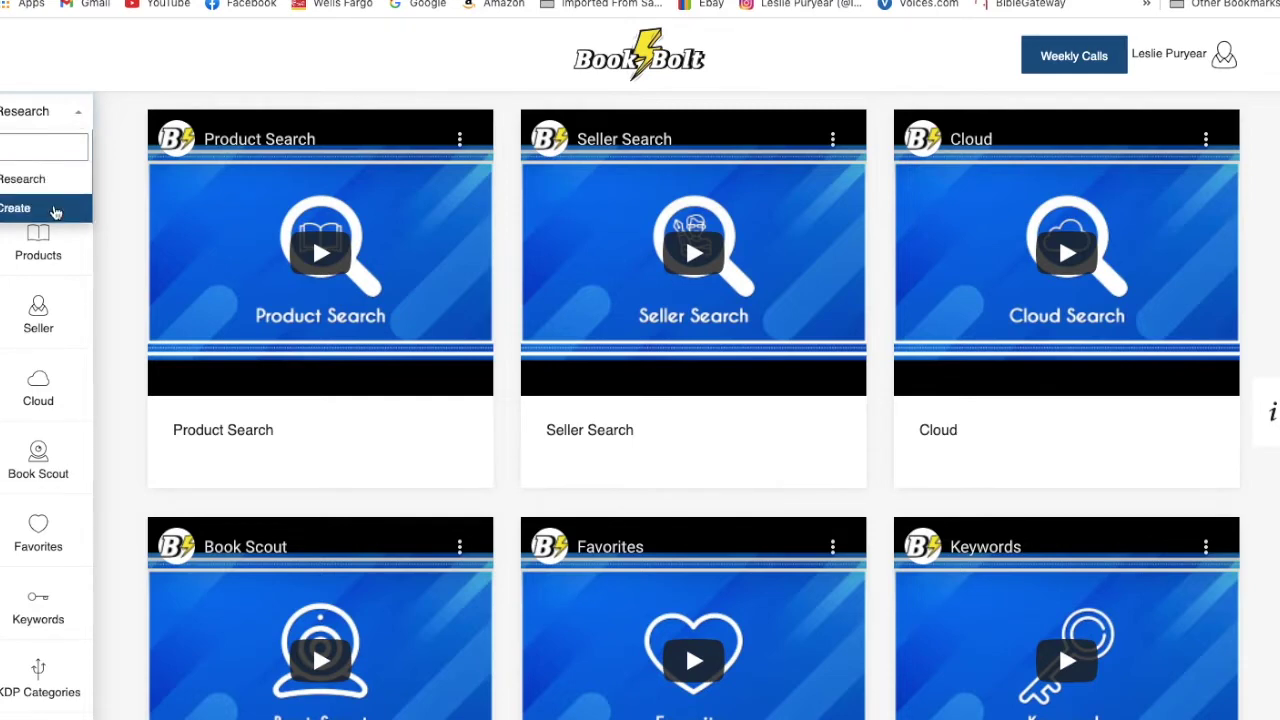
click(55, 210)
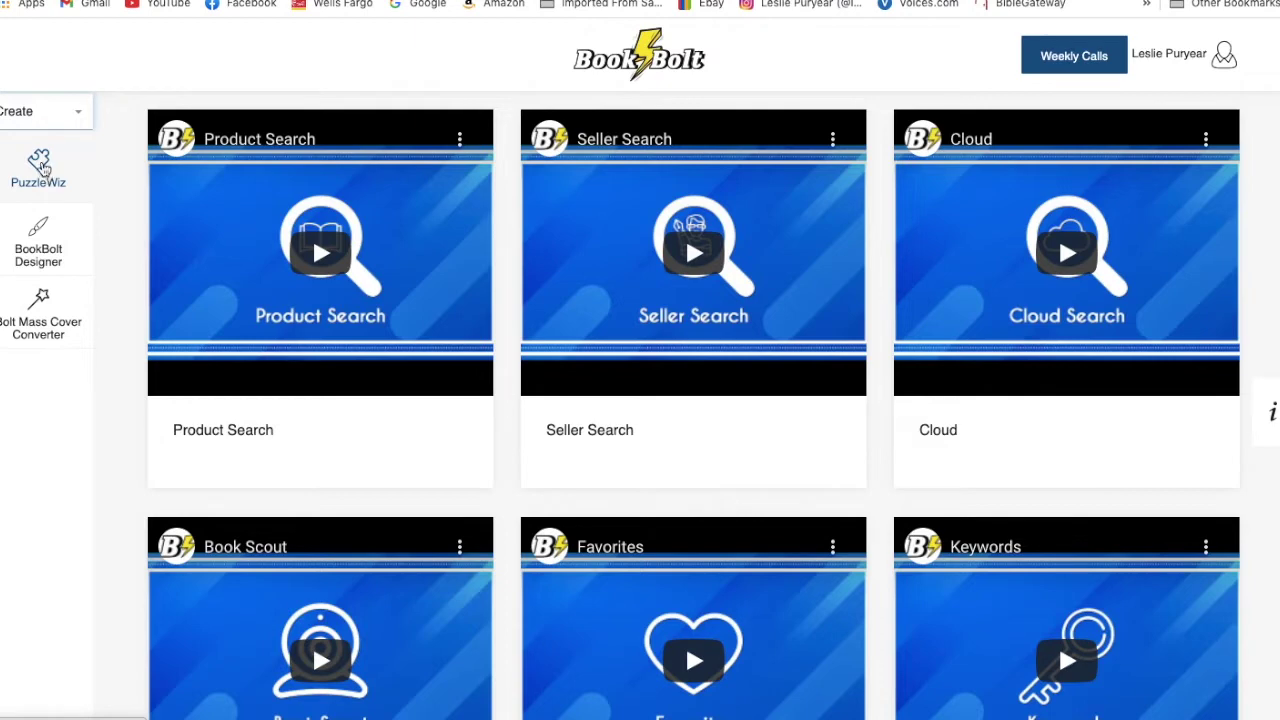
- Open PuzzleWiz and pick the Word Search puzzle generator
click(41, 168)
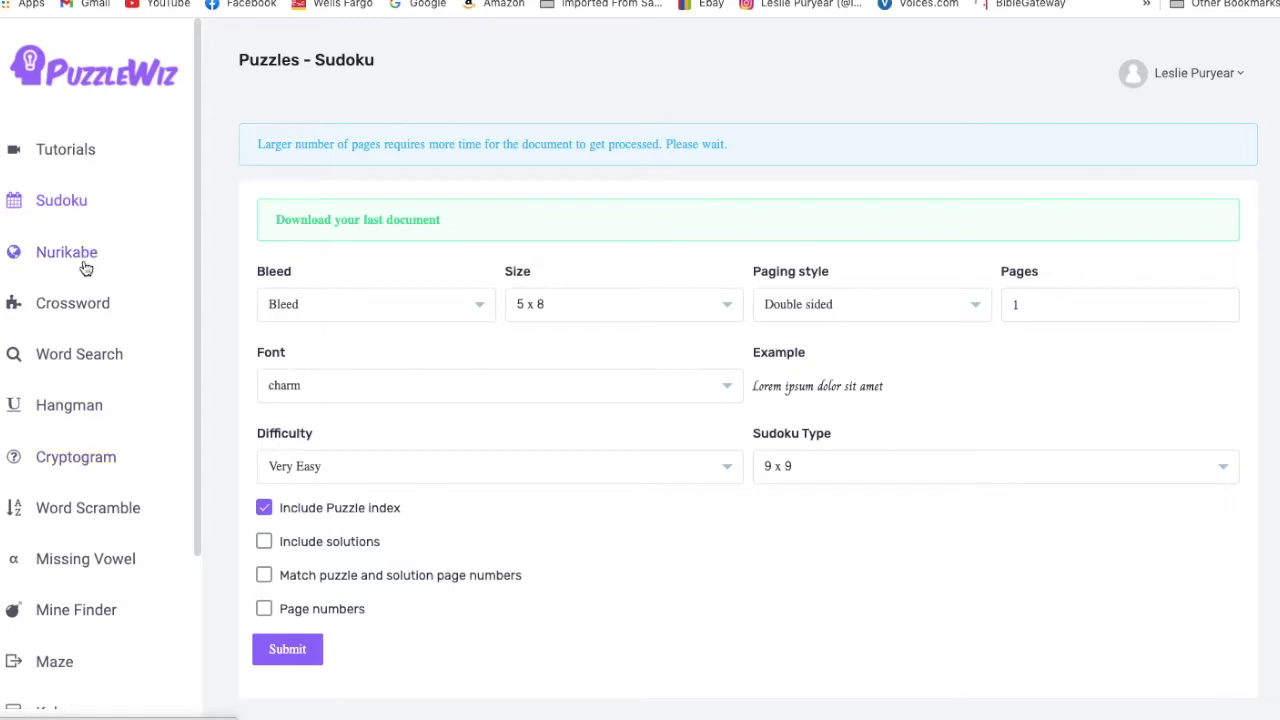
click(100, 361)
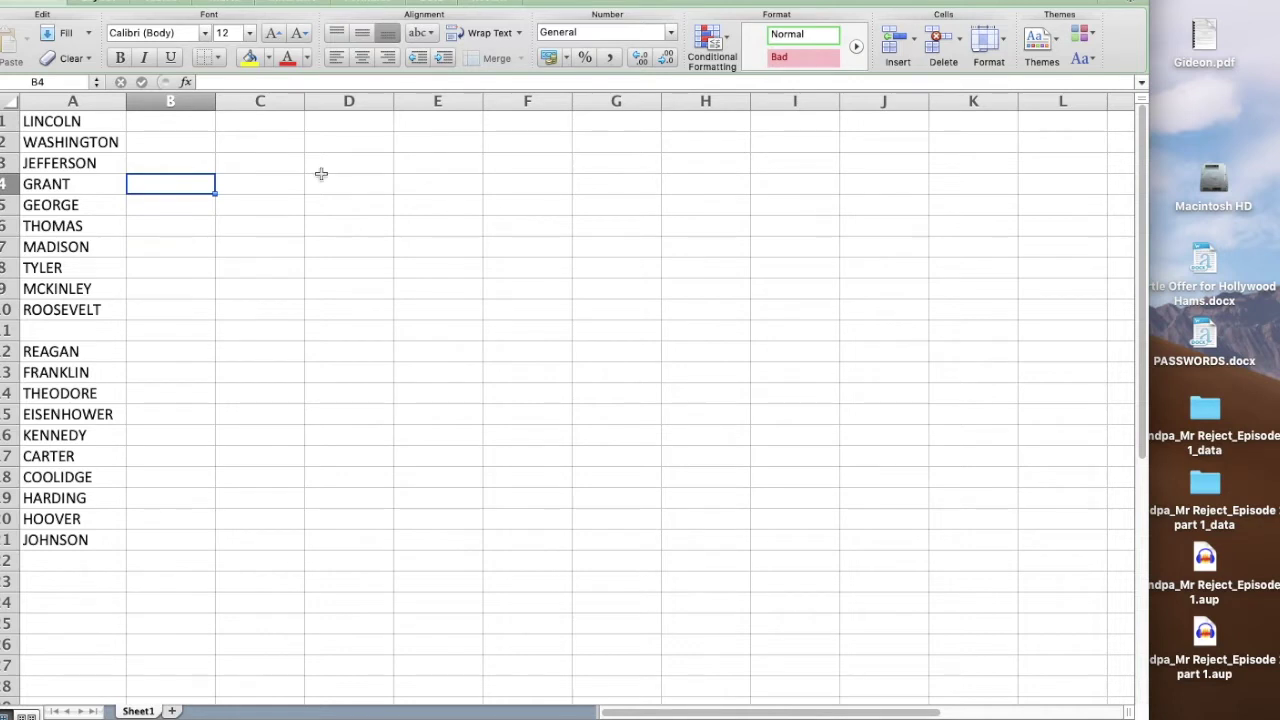
click(93, 123)
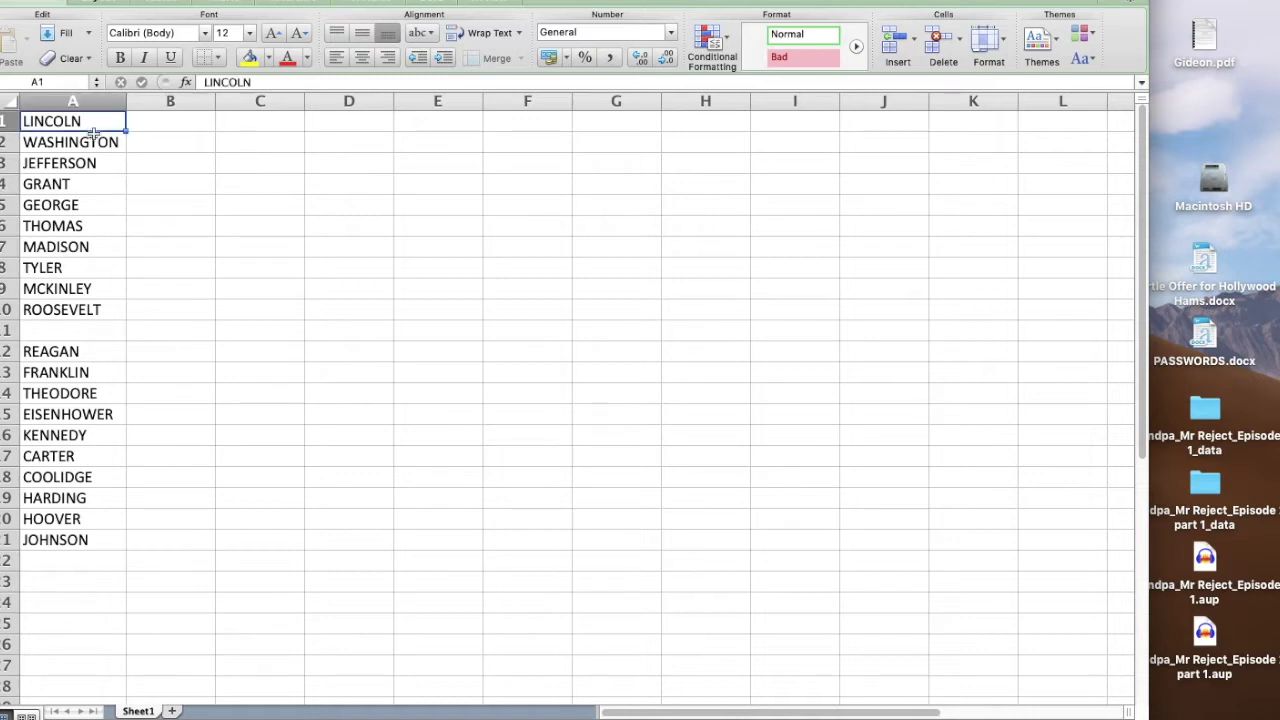
click(93, 143)
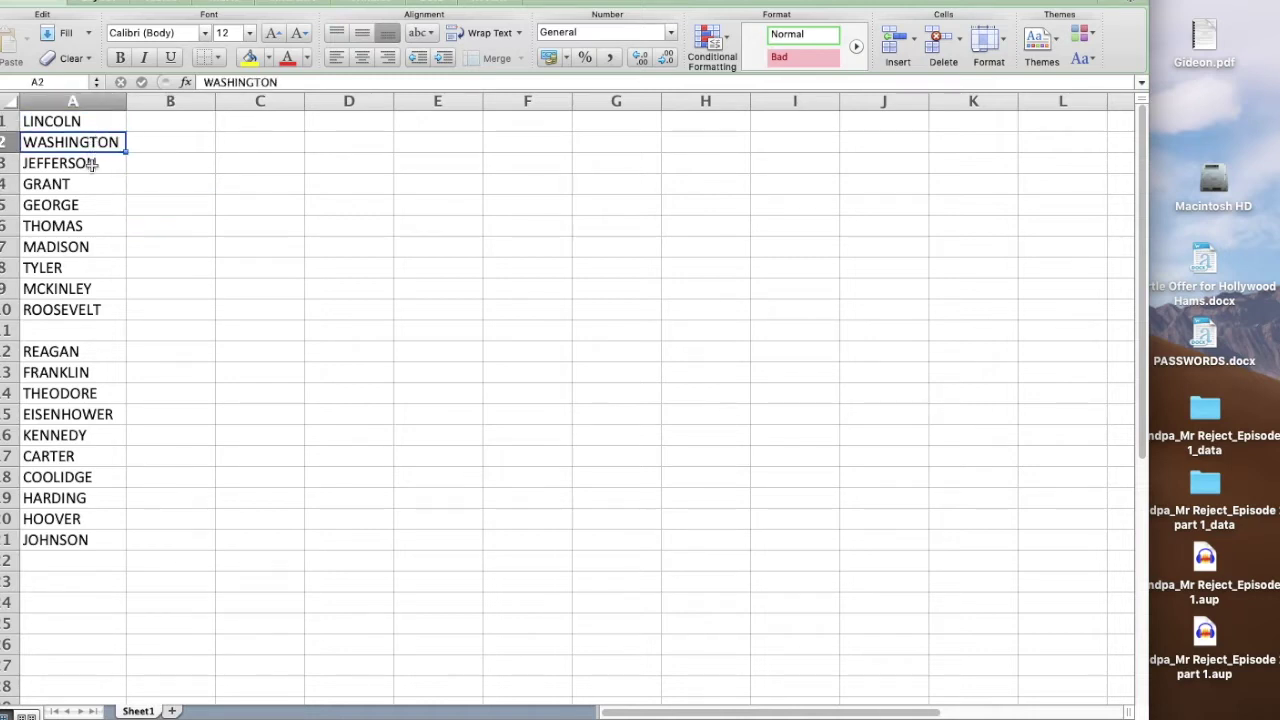
click(92, 165)
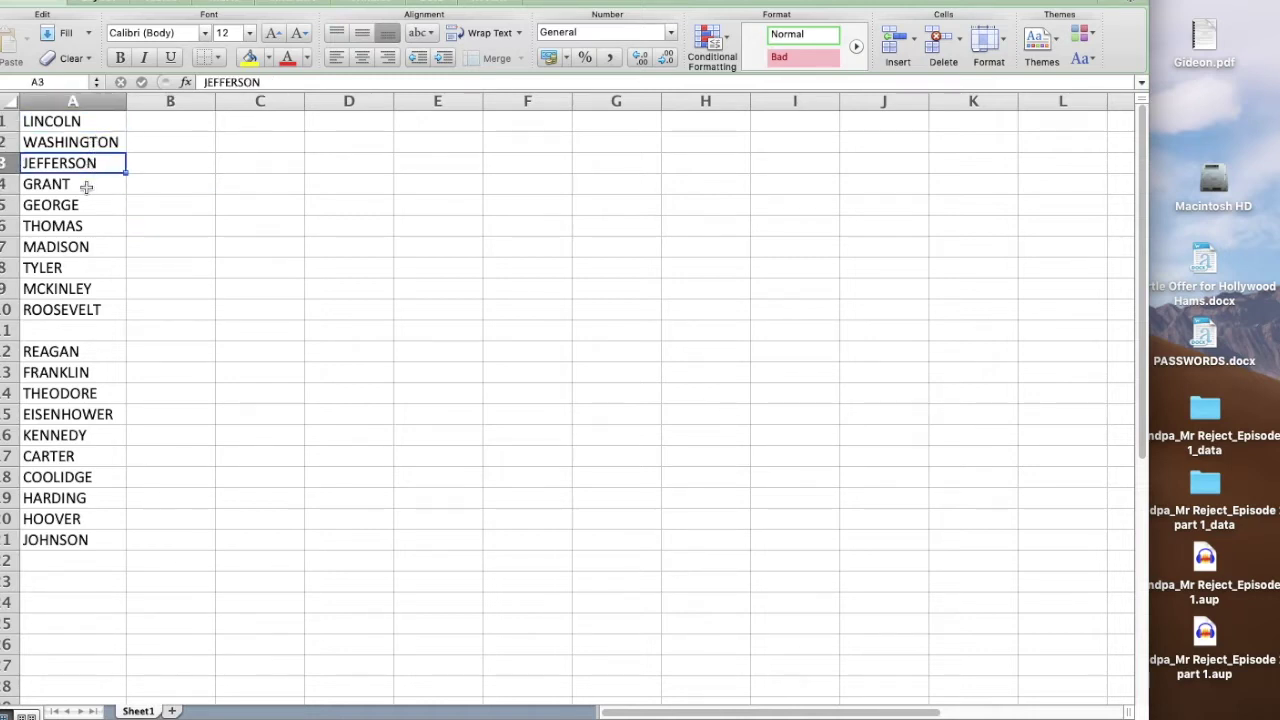
click(87, 187)
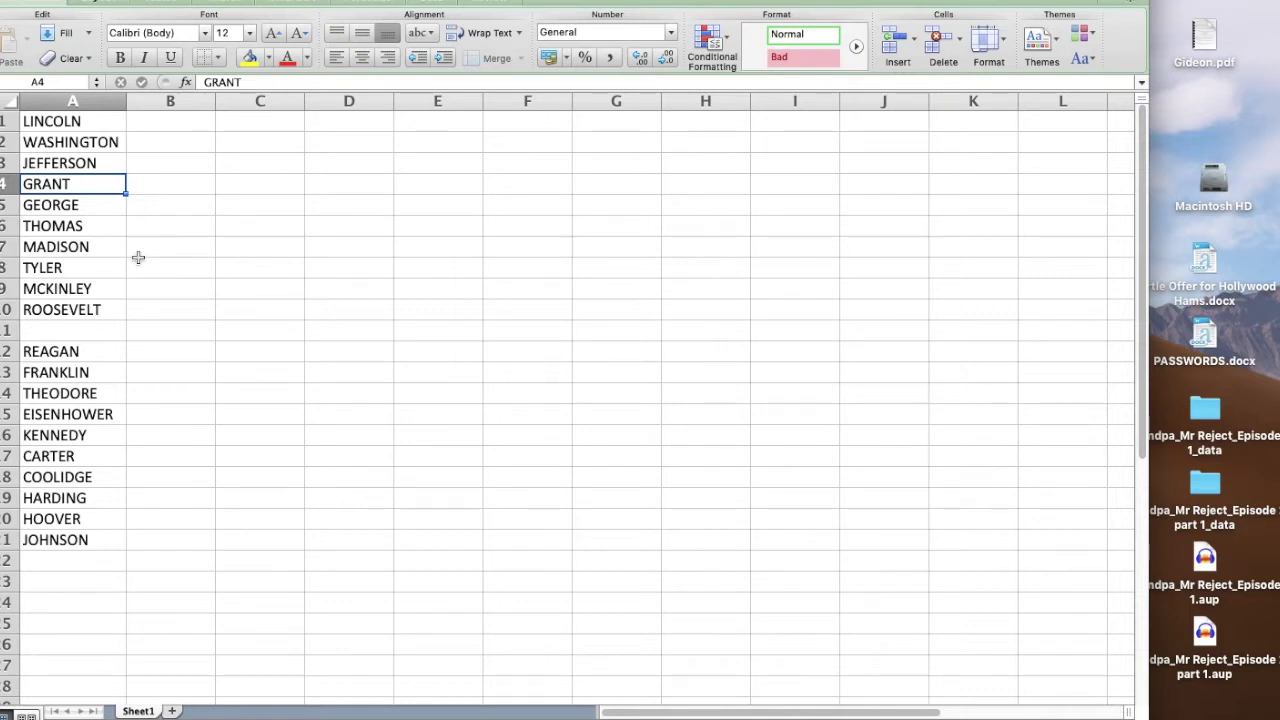
click(61, 120)
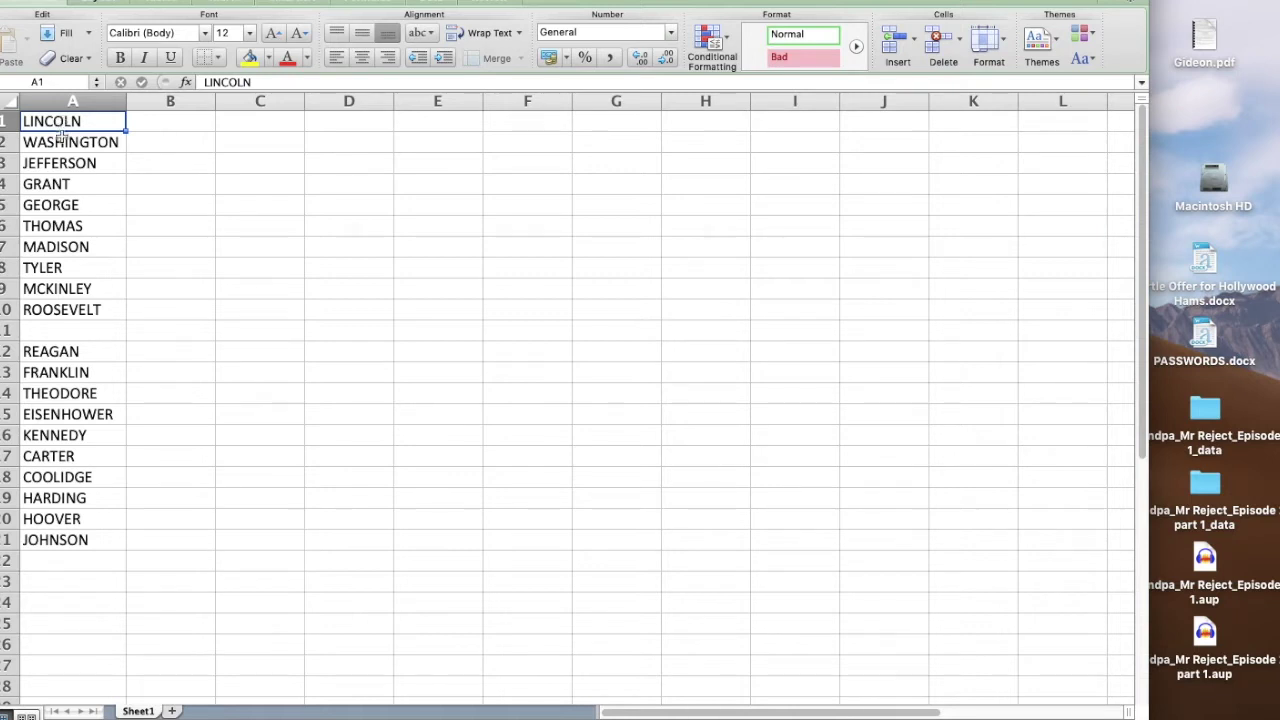
click(63, 143)
click(62, 168)
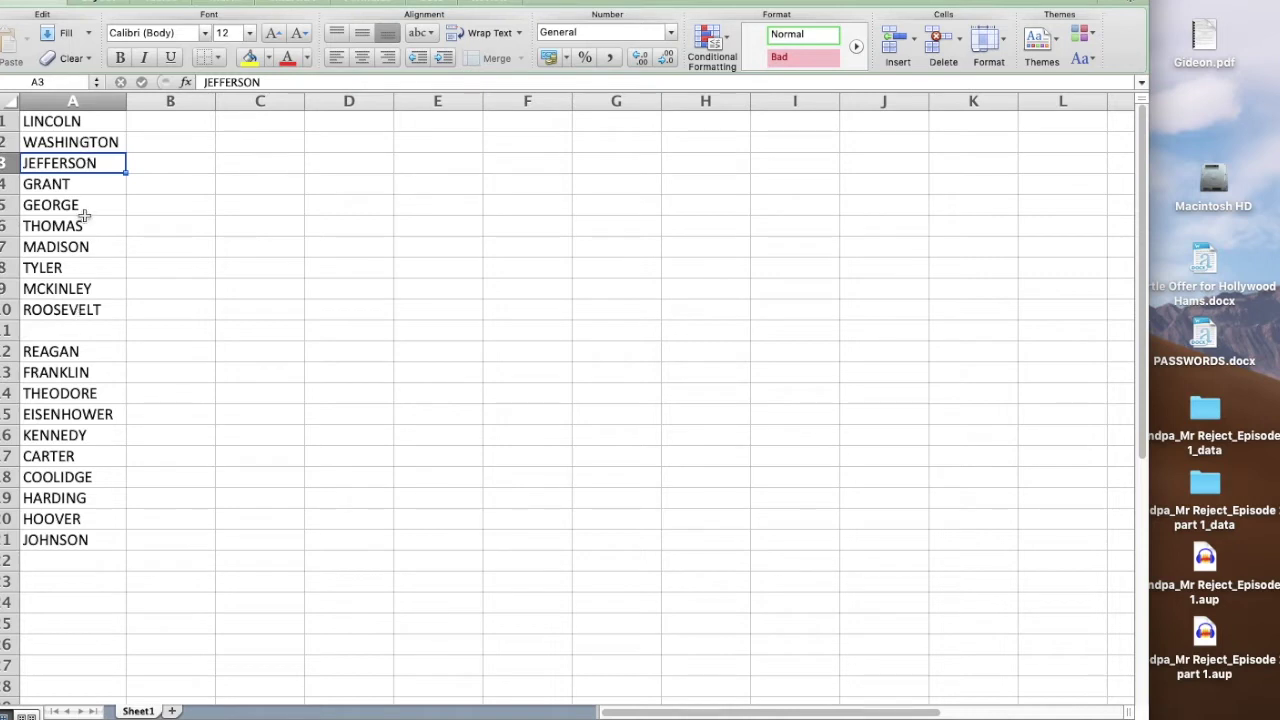
click(73, 124)
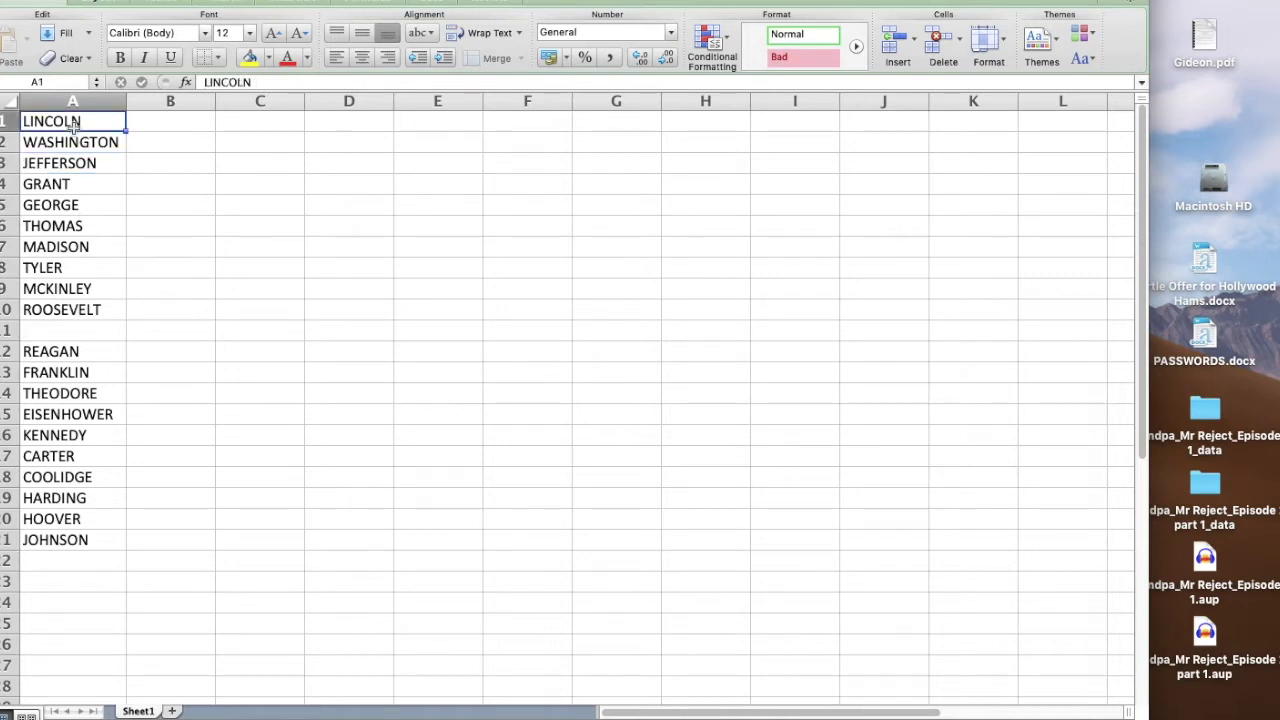
click(65, 329)
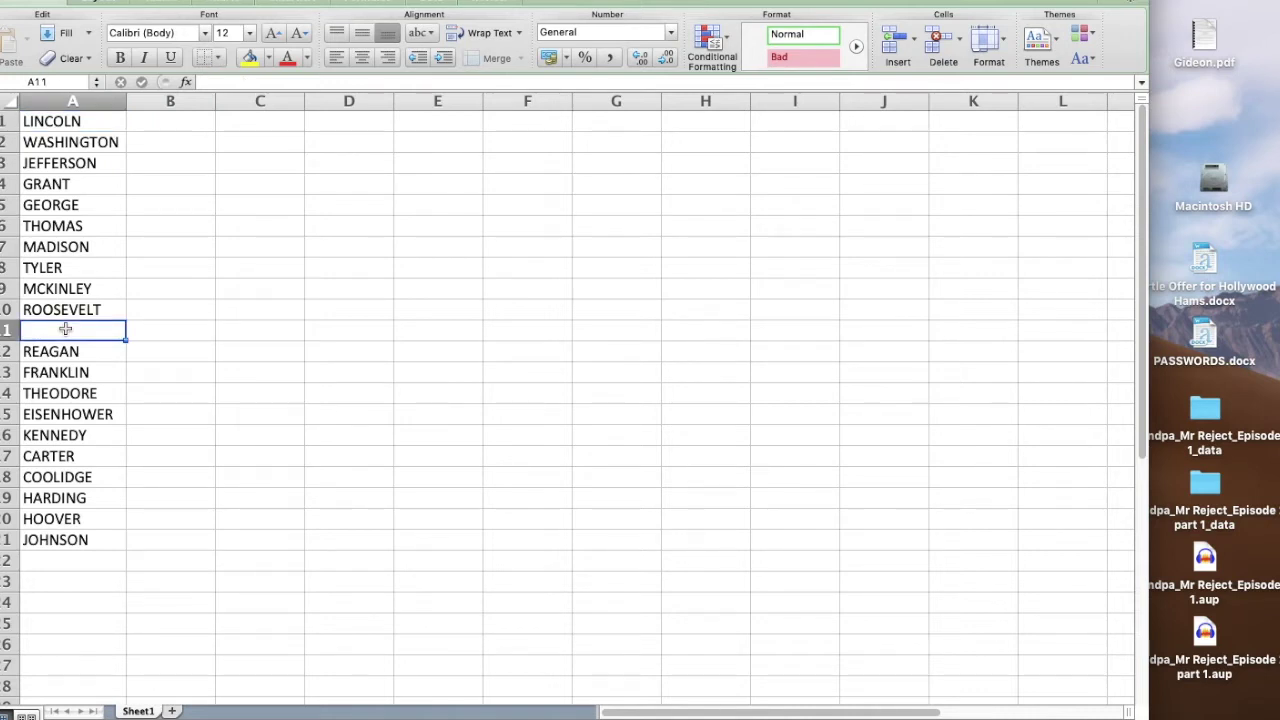
key(ctrl+Home)
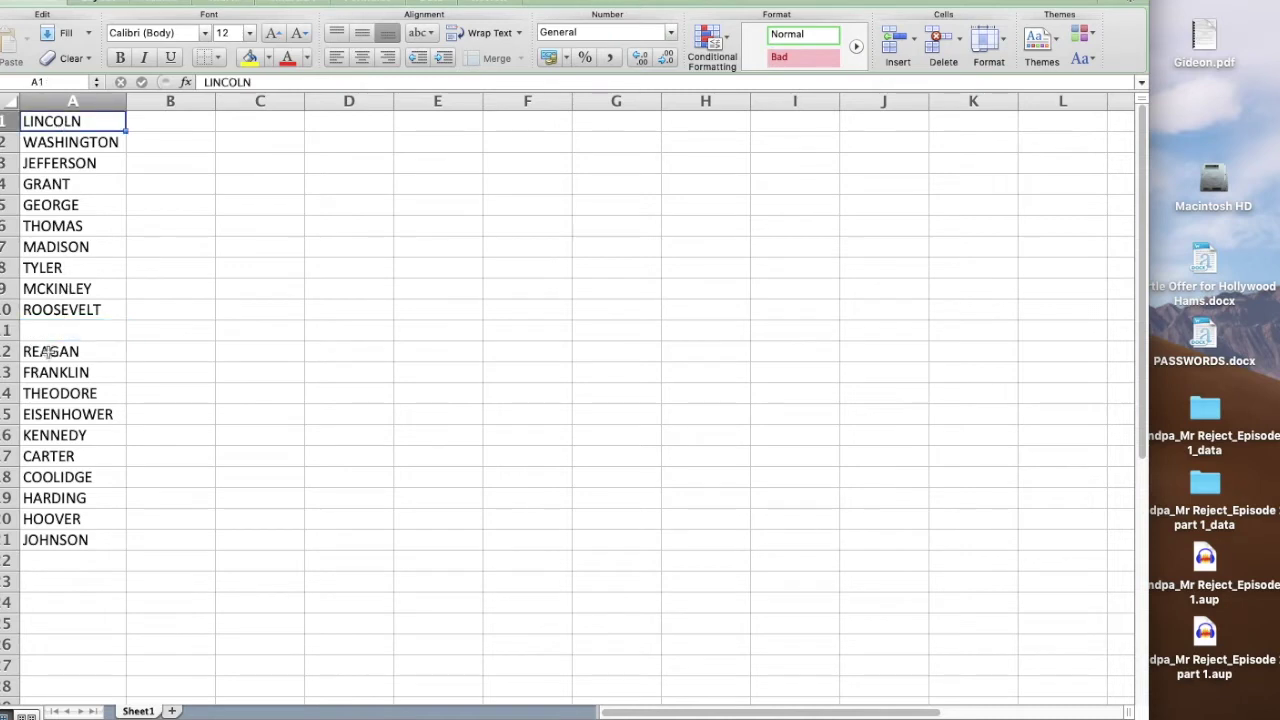
click(56, 311)
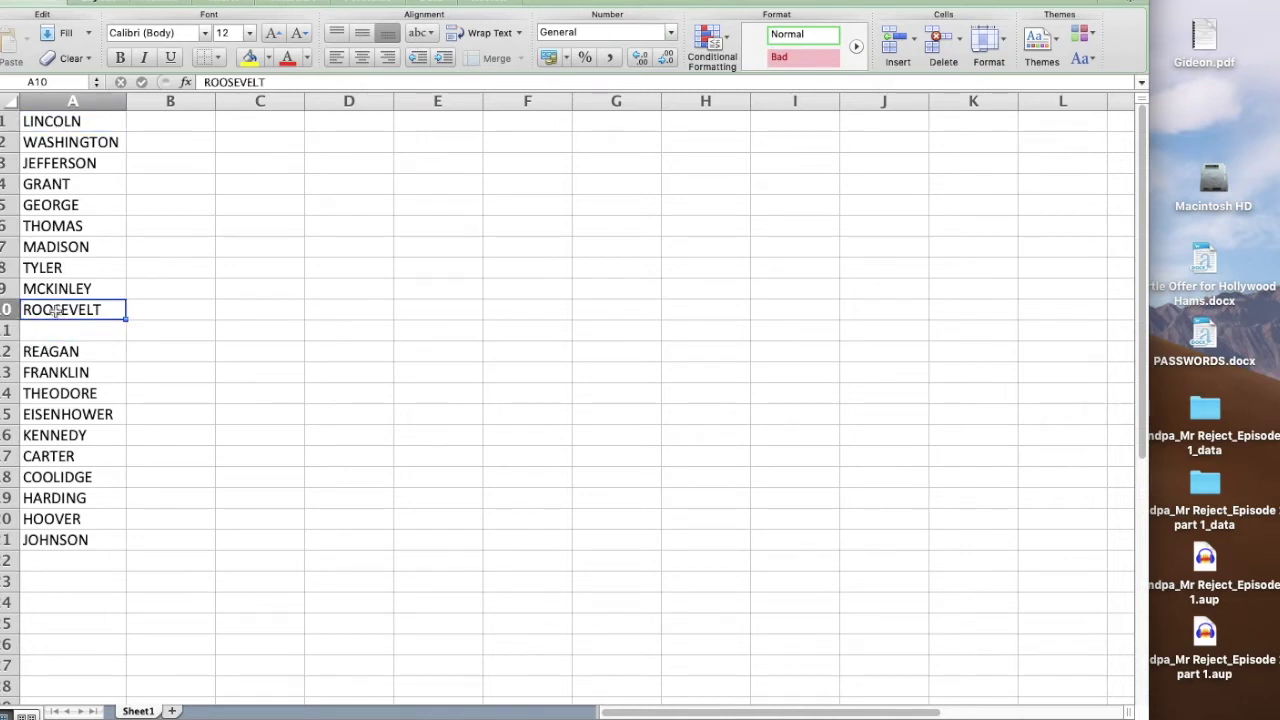
click(54, 353)
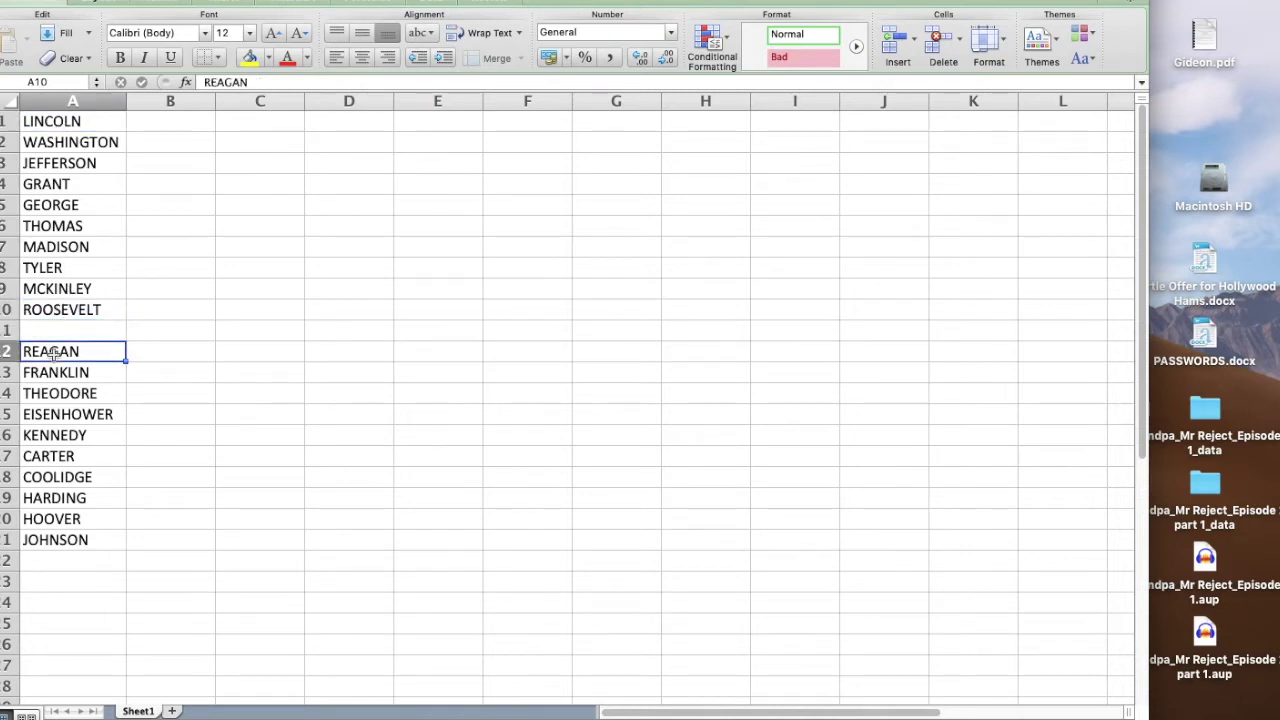
click(50, 543)
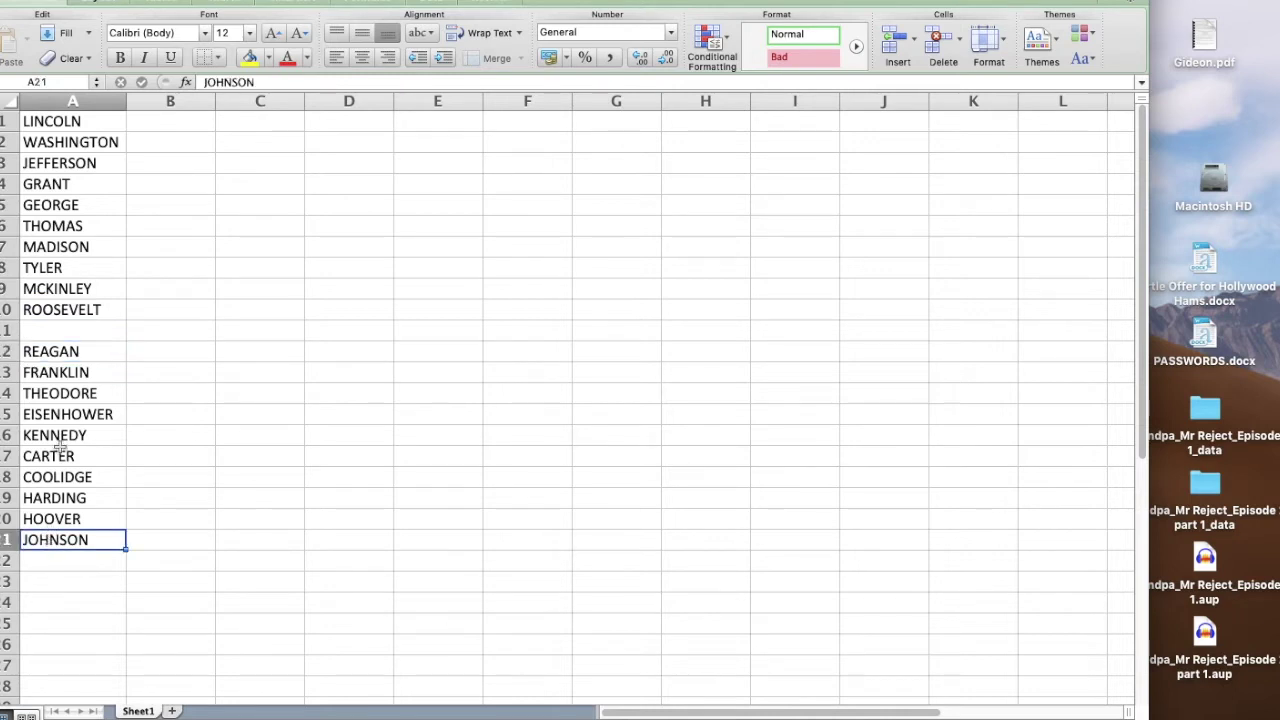
click(58, 329)
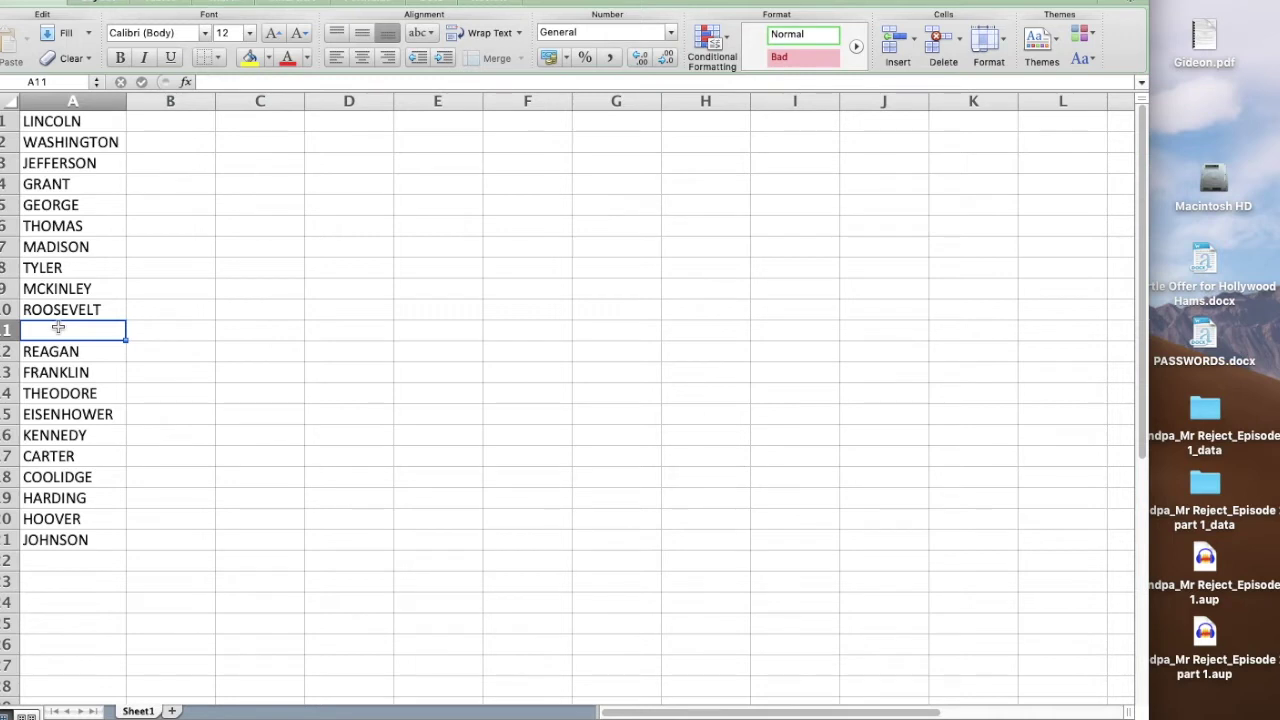
- Save the workbook to the Desktop as PRESIDENTS WORD SEARCH in Windows Comma Separated (.csv) format
click(95, 0)
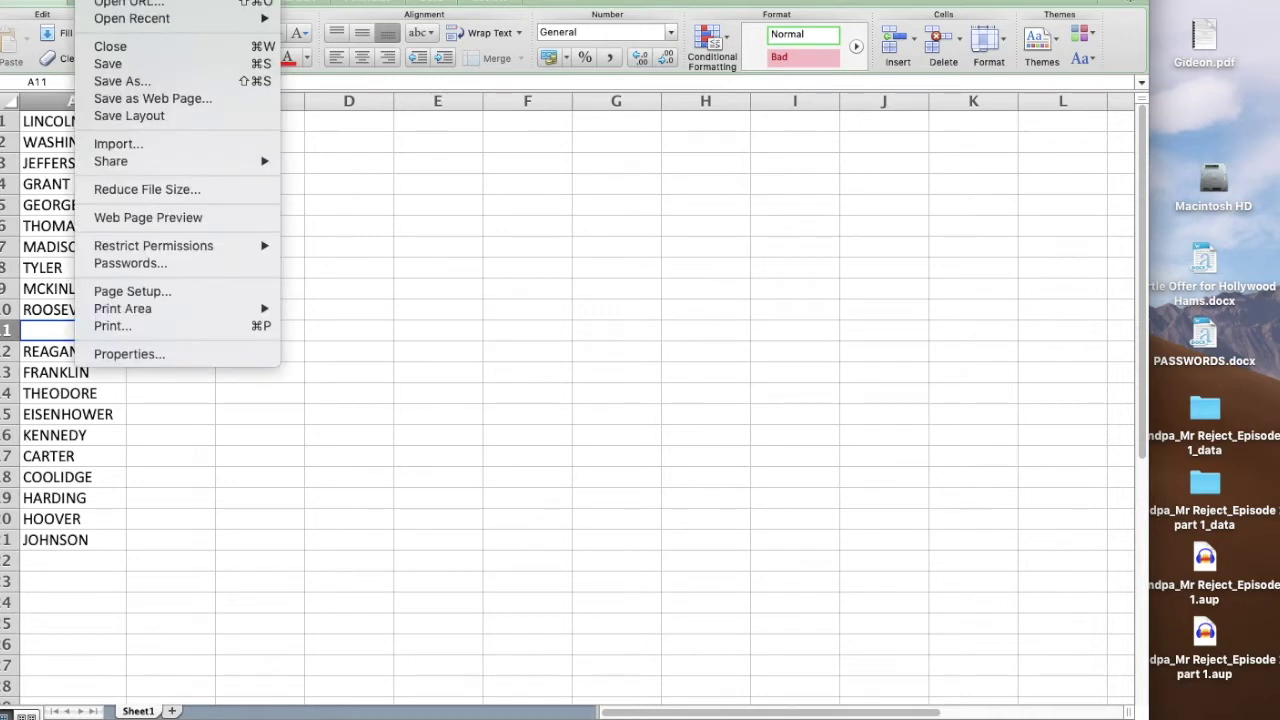
click(130, 84)
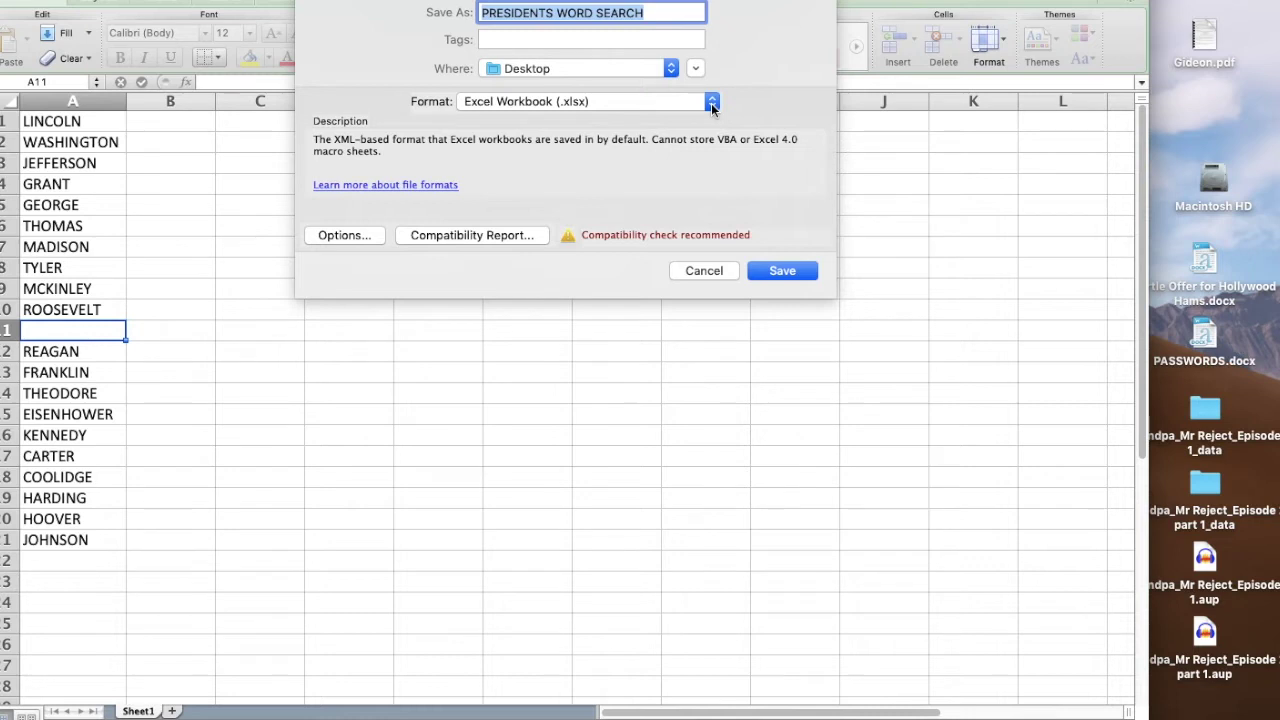
click(711, 102)
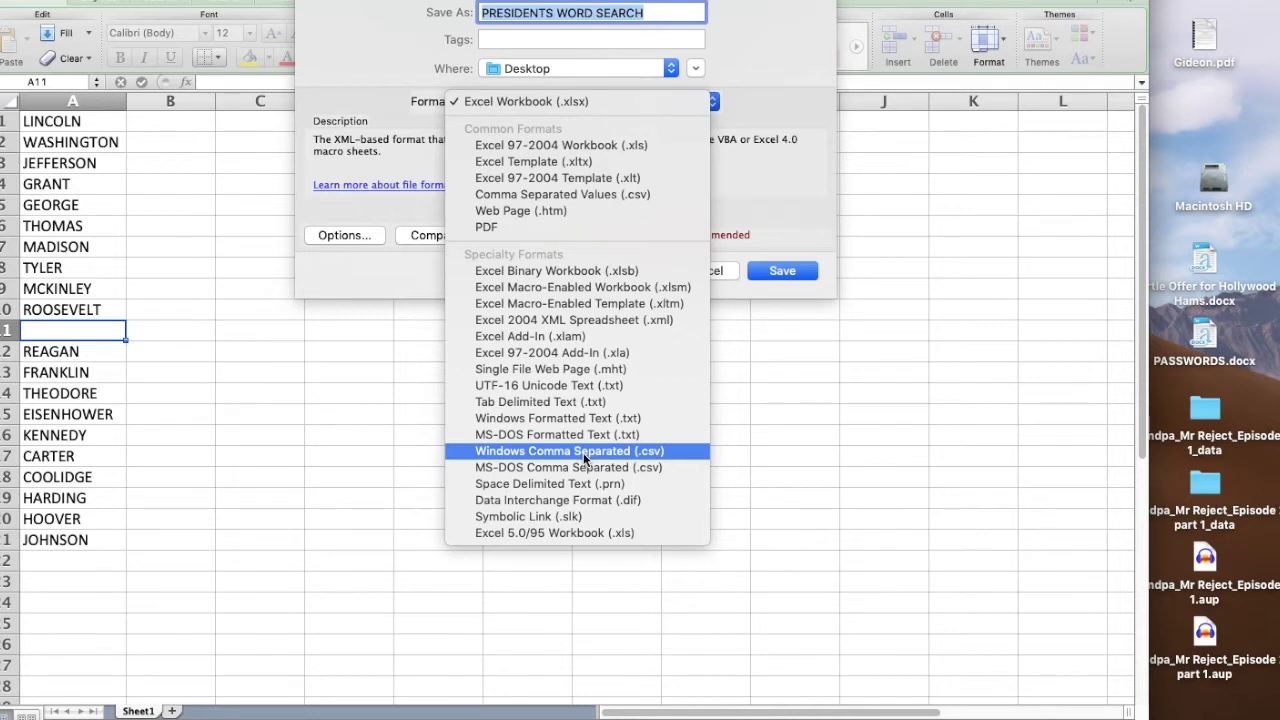
click(586, 456)
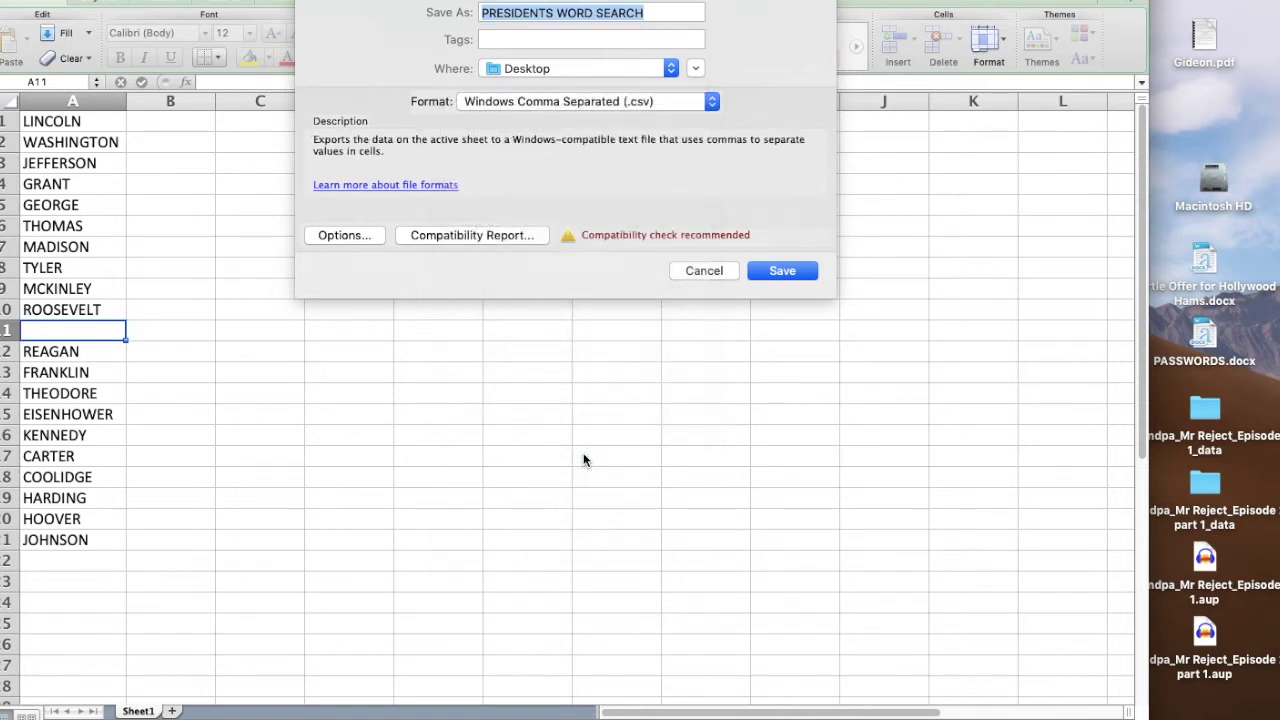
click(779, 271)
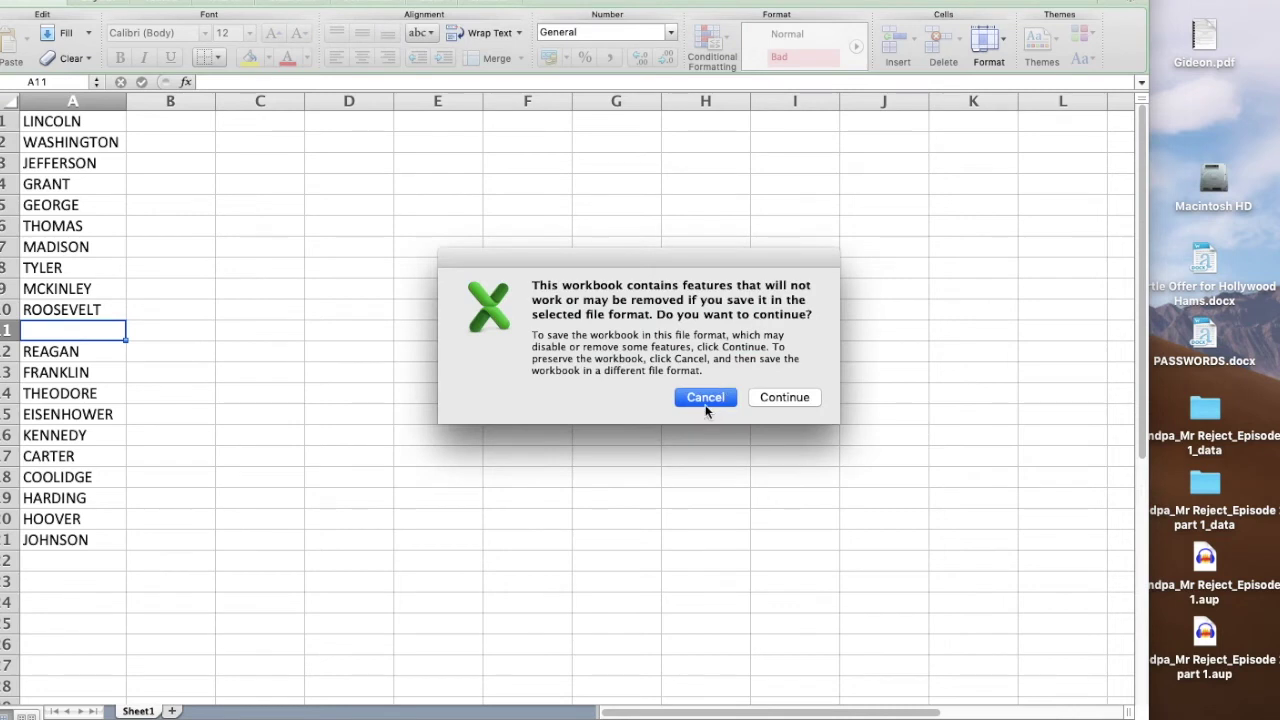
- Continue past the compatibility warning to keep the CSV format
click(767, 399)
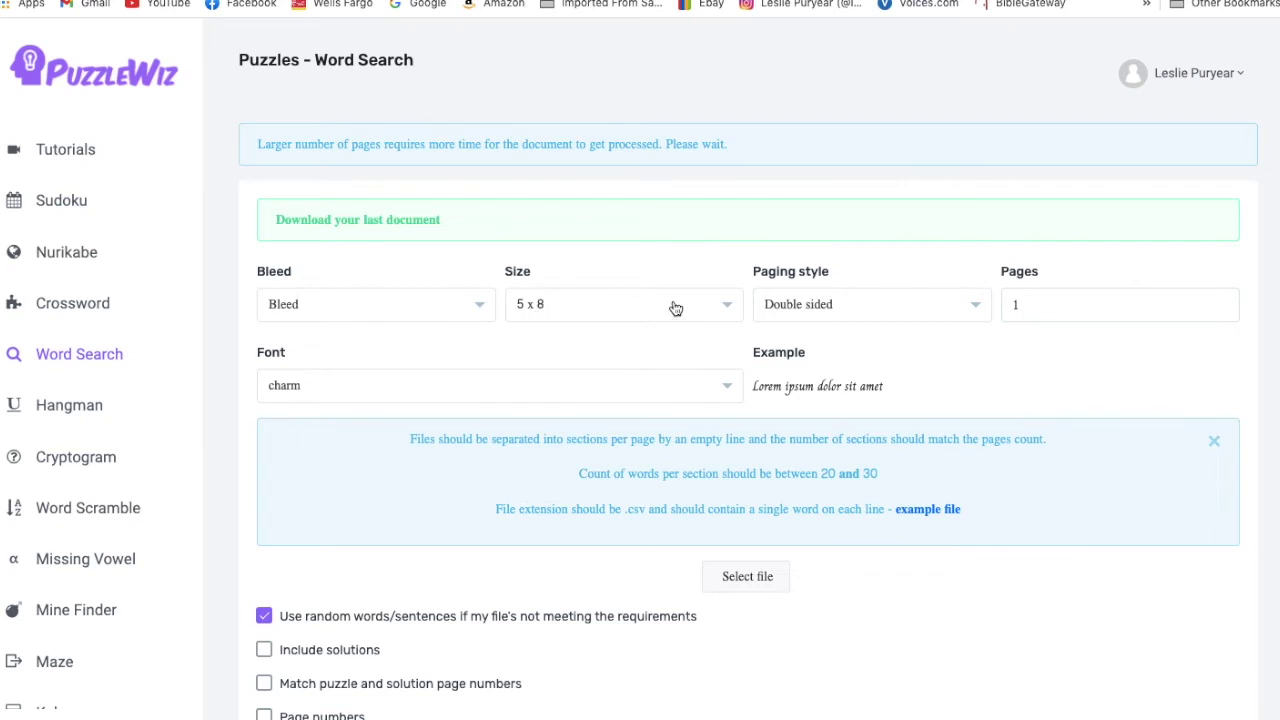
- Set the word search trim size to 6 x 9 and the page count to 2
click(730, 311)
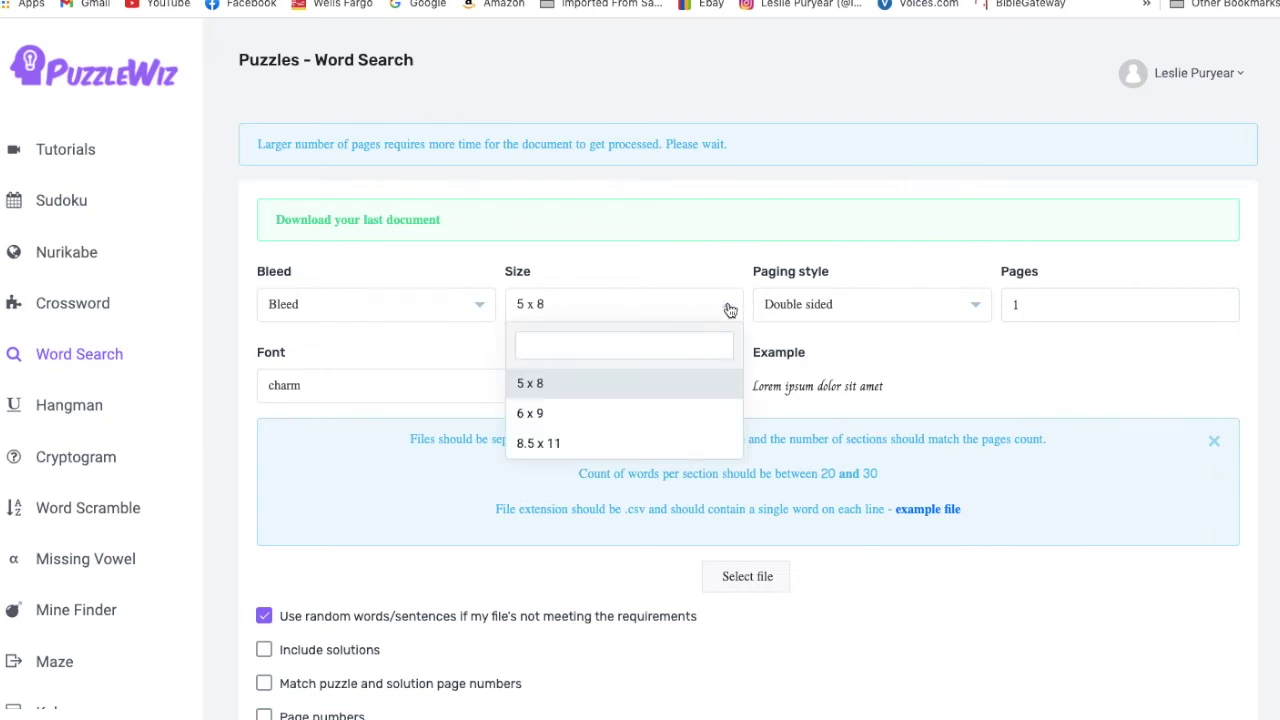
click(596, 414)
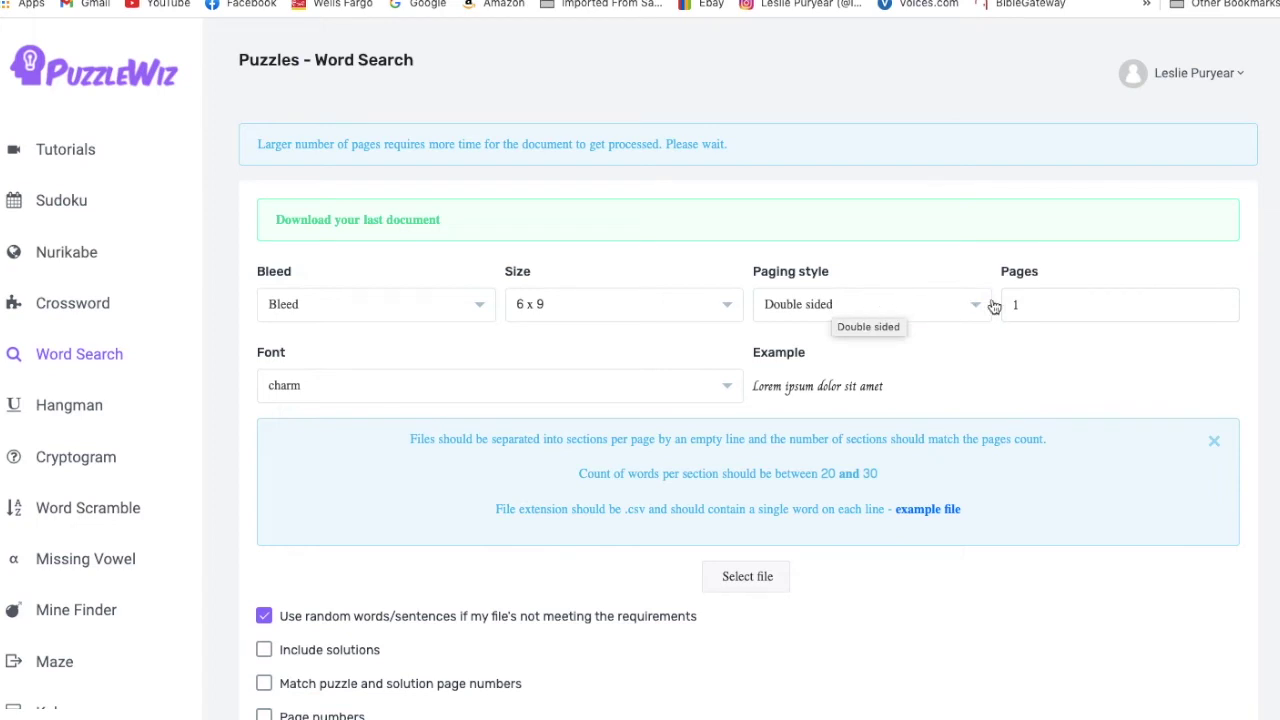
click(1022, 309)
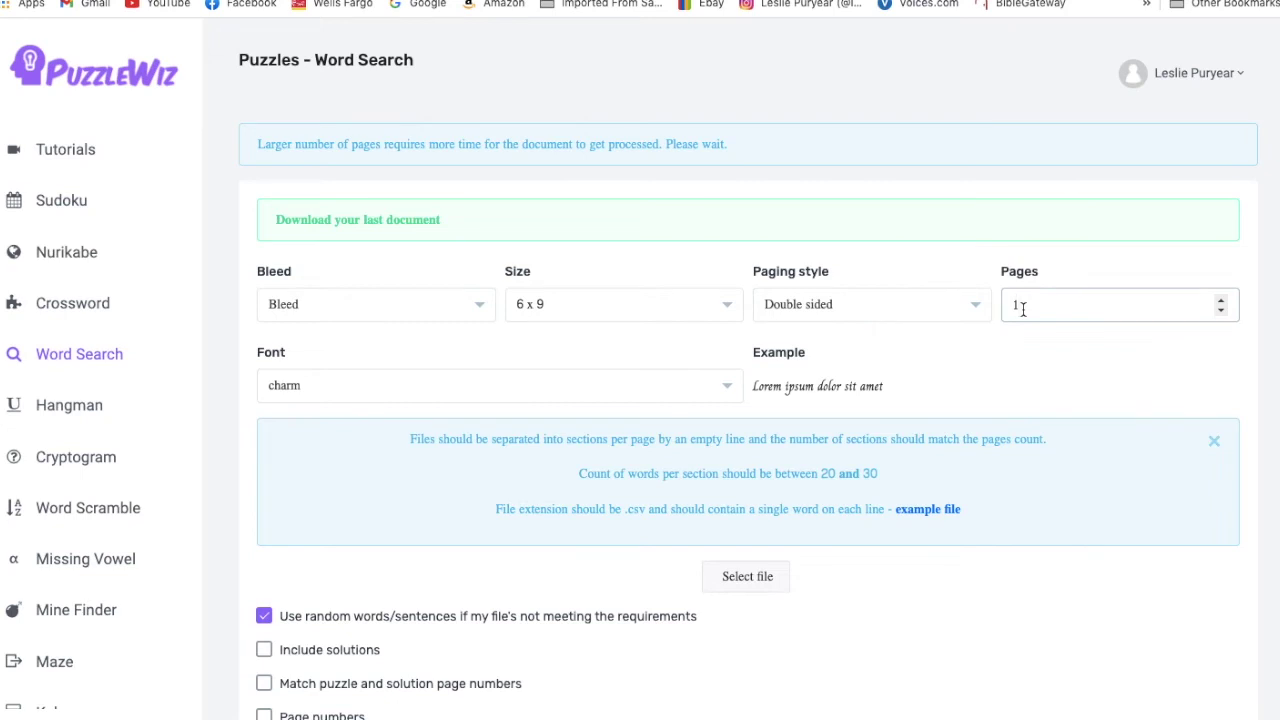
key(BackSpace)
text(2)
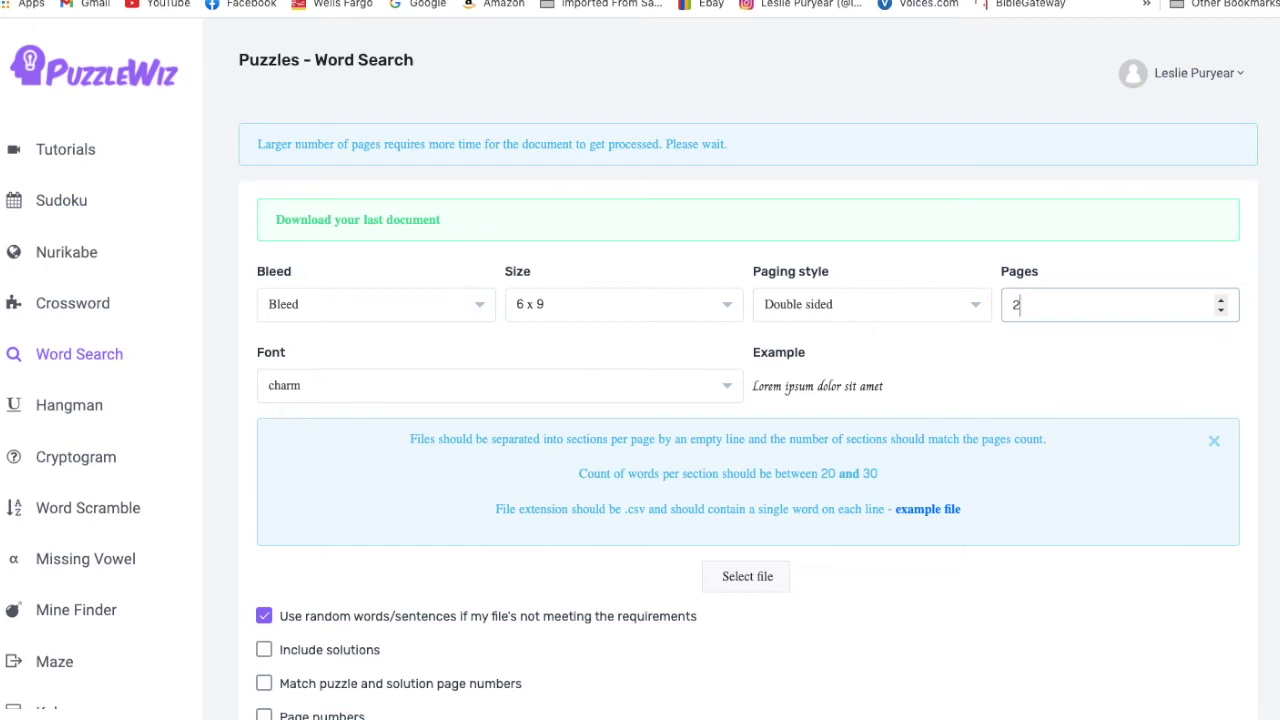
click(401, 391)
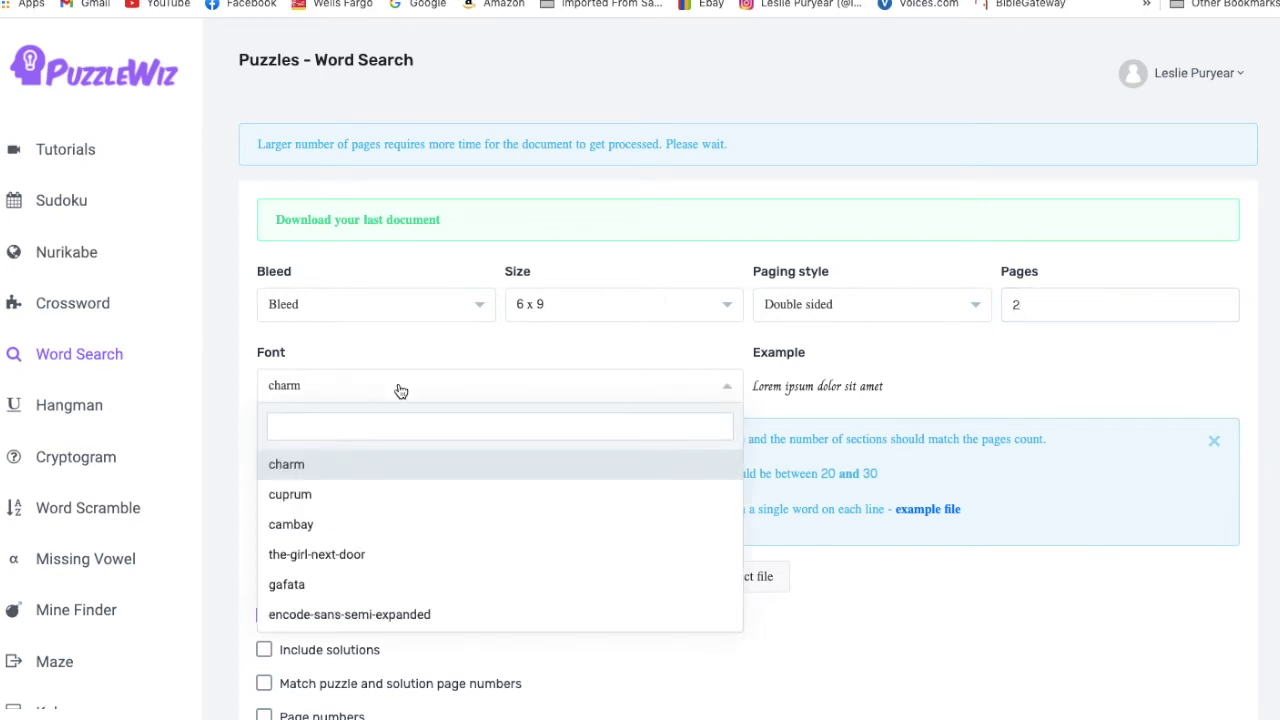
- Change the puzzle font to courier-prime
text(co)
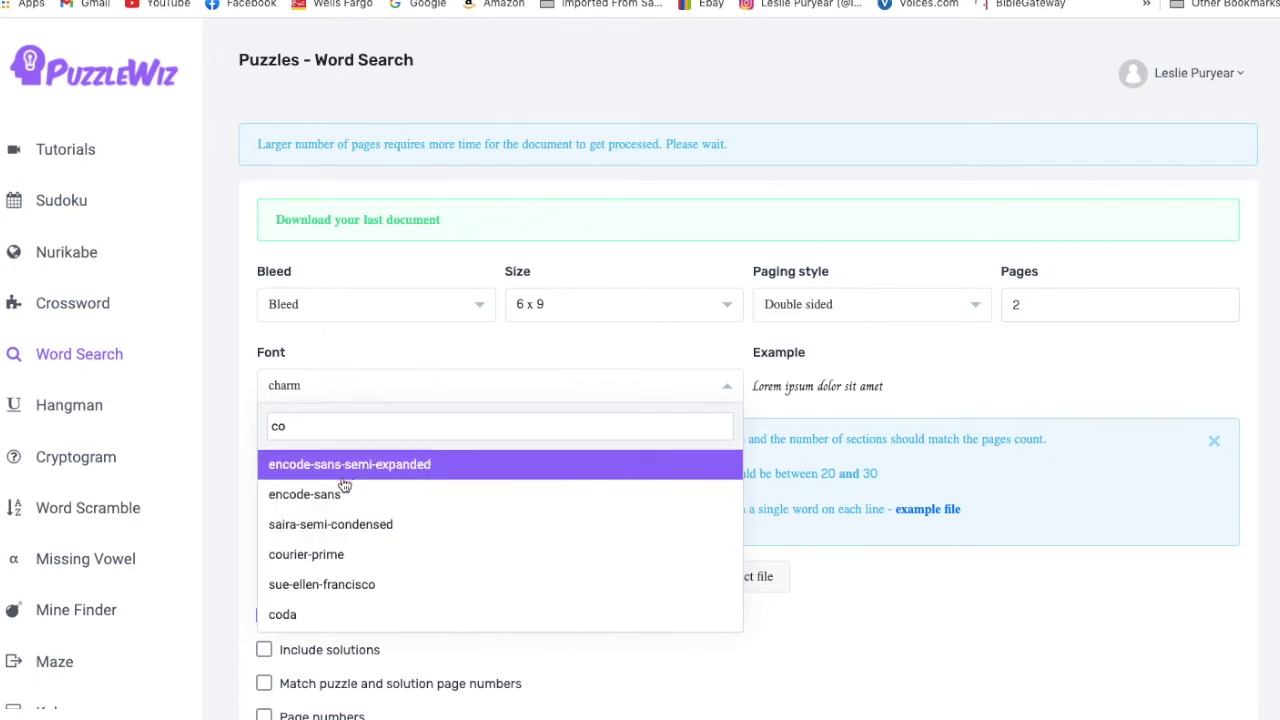
click(330, 557)
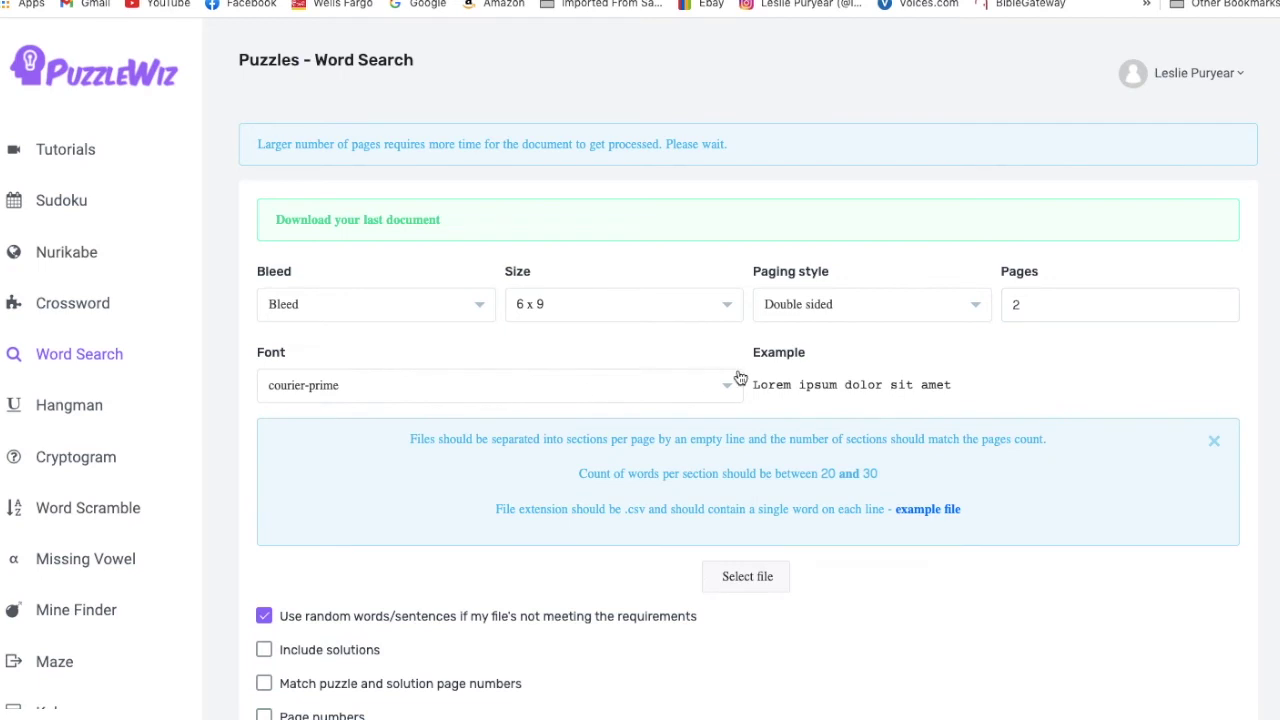
scroll(655, 390, down, 1)
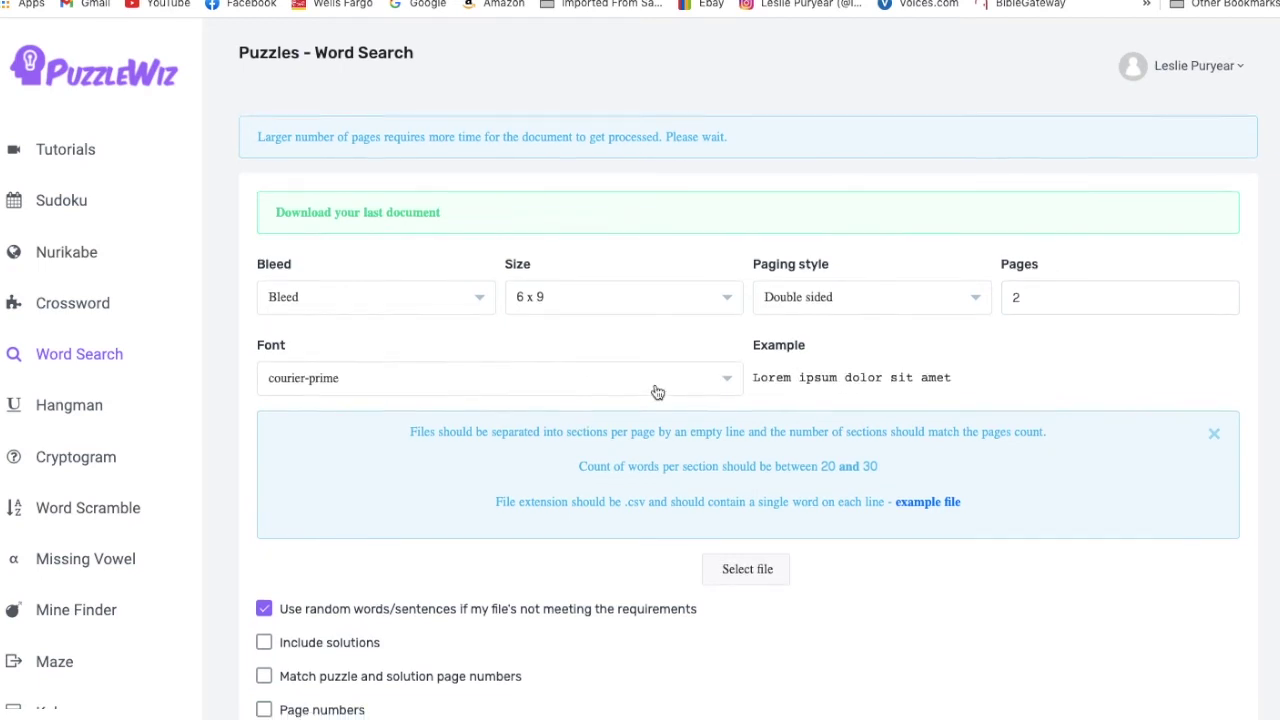
scroll(655, 395, down, 2)
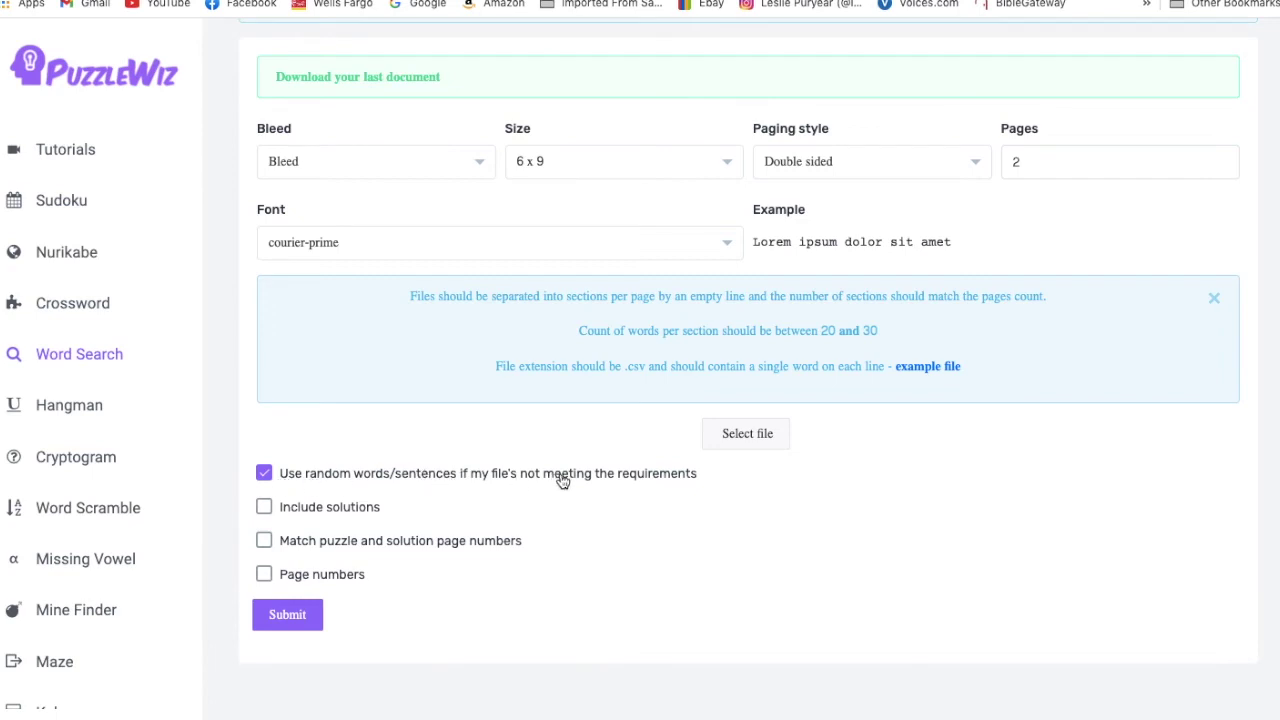
- Turn off random words and enable Include solutions, Match page numbers and Page numbers
click(265, 474)
click(265, 508)
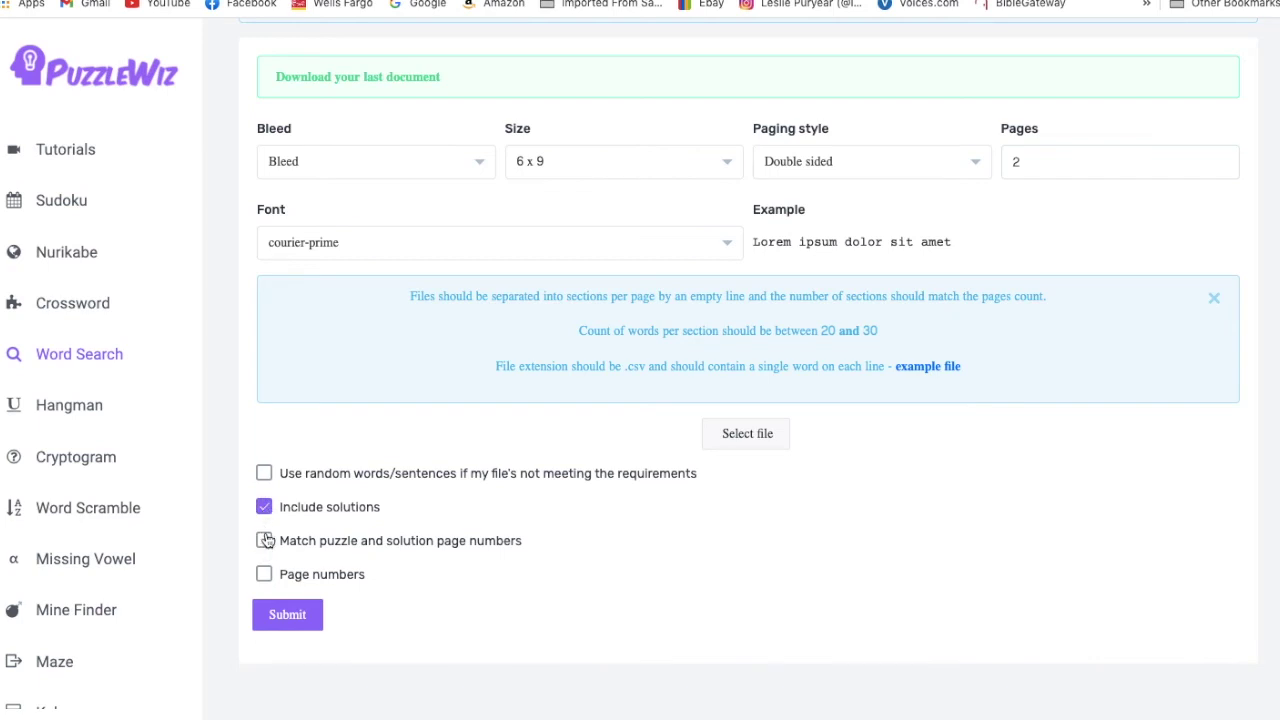
click(265, 541)
click(265, 575)
scroll(651, 486, up, 2)
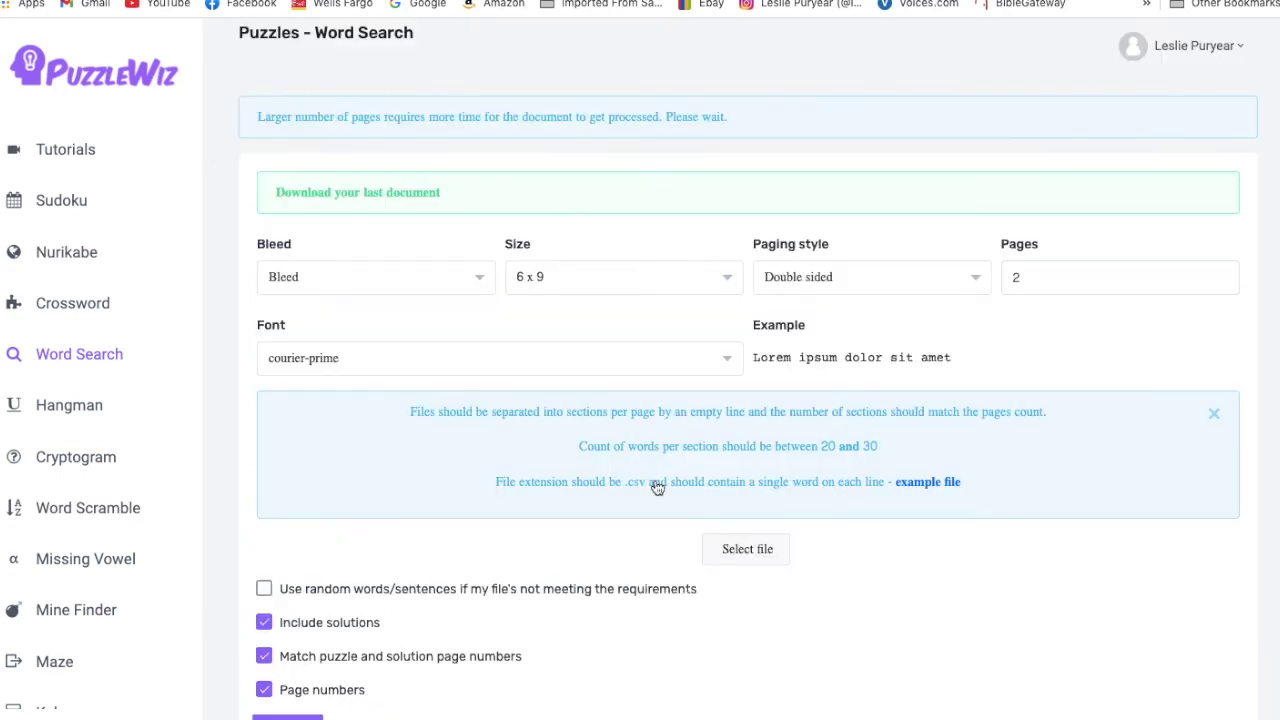
click(751, 553)
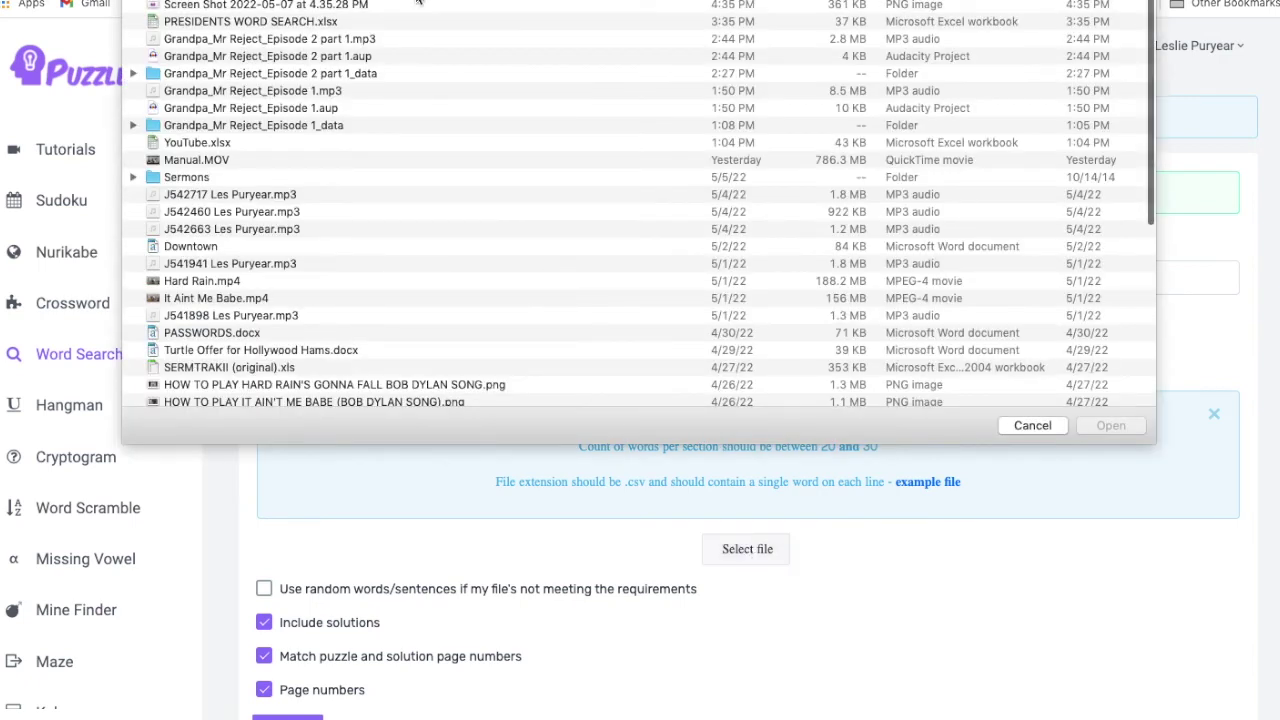
- Upload PRESIDENTS WORD SEARCH.csv as the word list and submit it to generate the puzzle
scroll(420, 60, up, 1)
scroll(415, 56, down, 1)
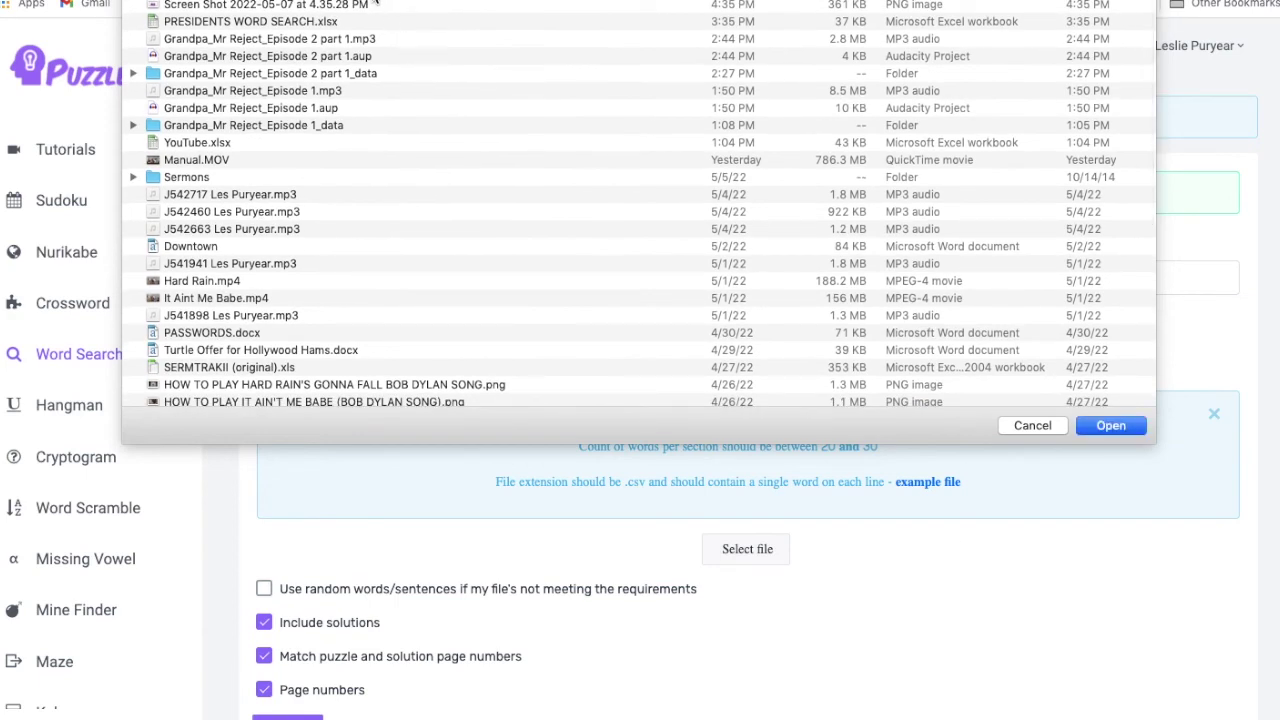
click(1110, 425)
scroll(571, 501, down, 3)
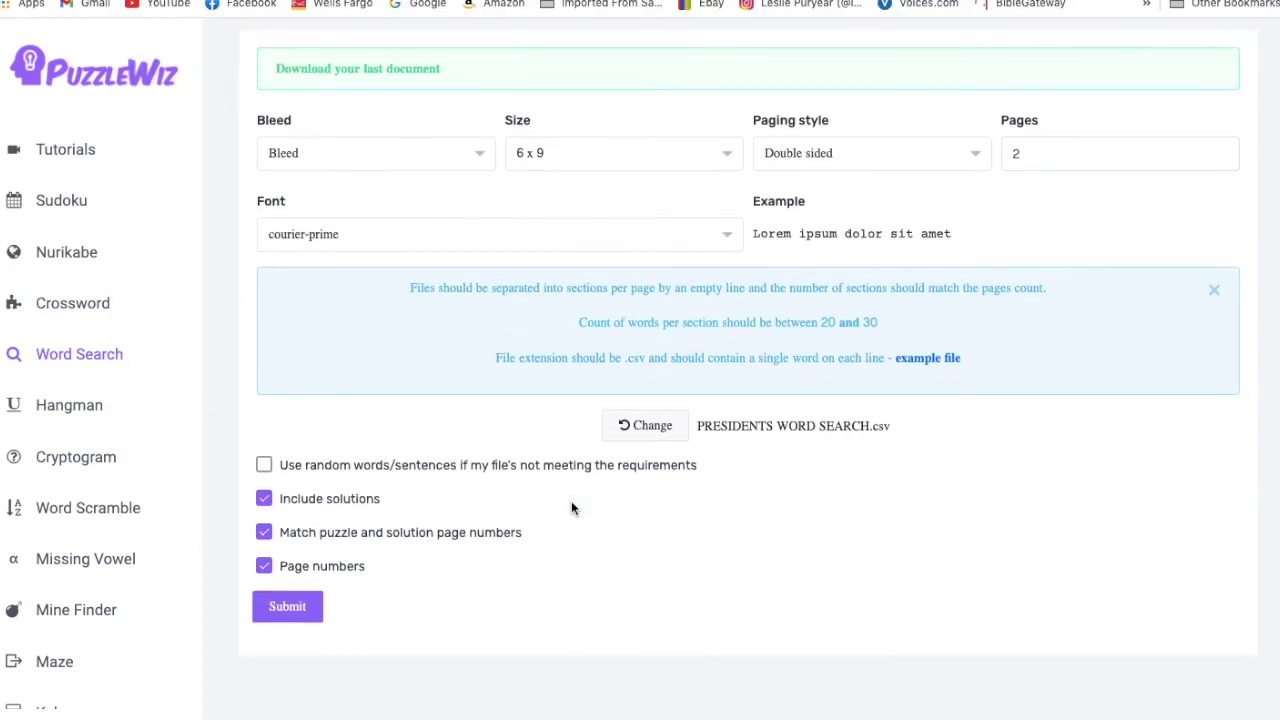
click(289, 607)
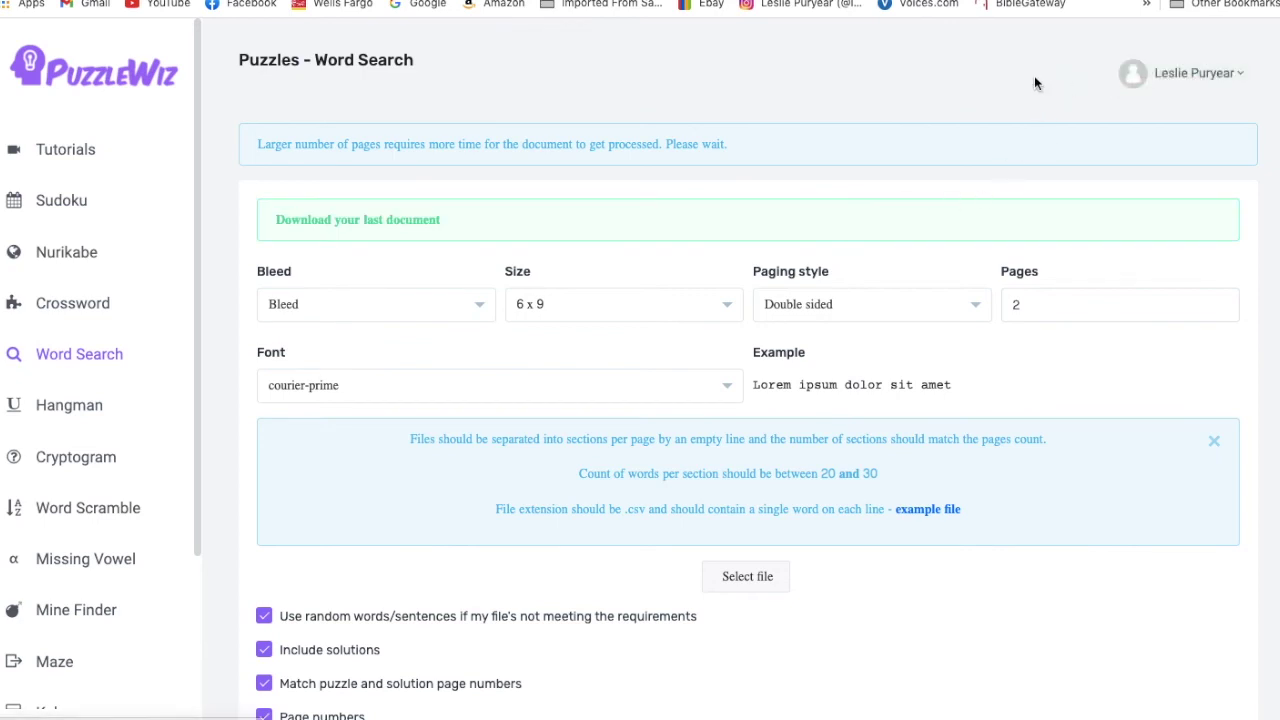
- Download the generated document and open word_search_1503865861.pdf in Chrome
click(403, 227)
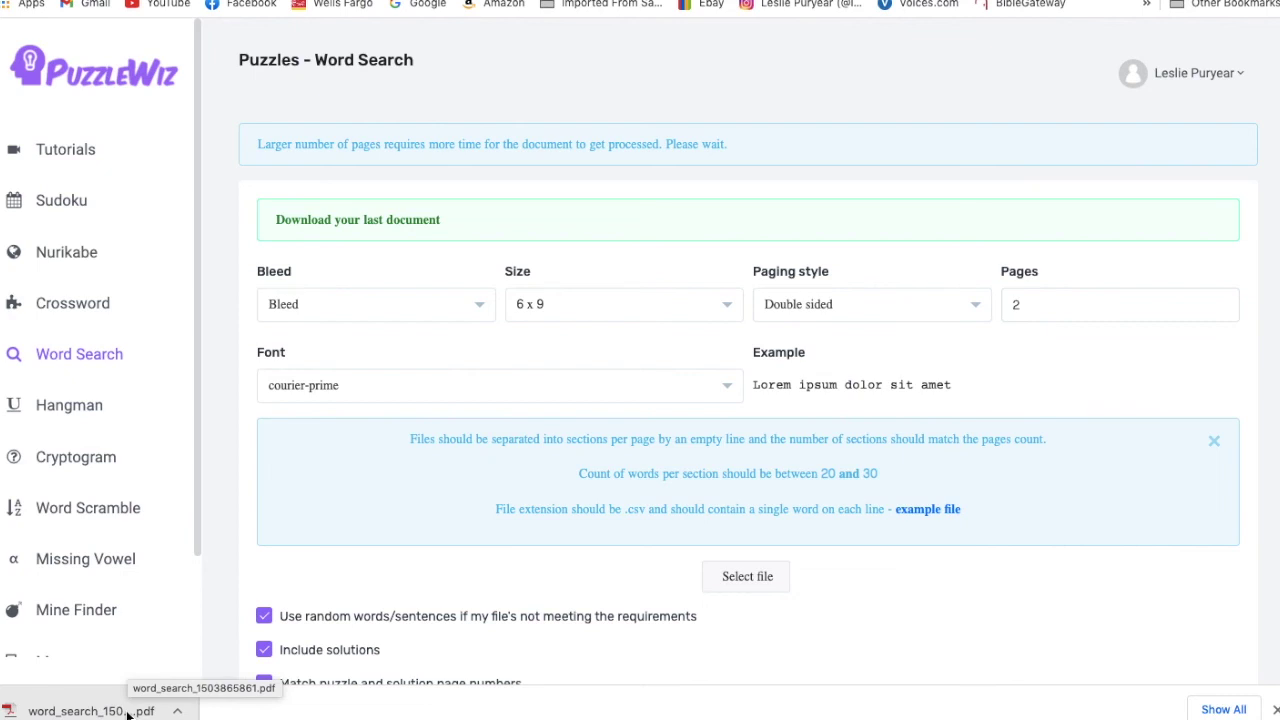
click(90, 711)
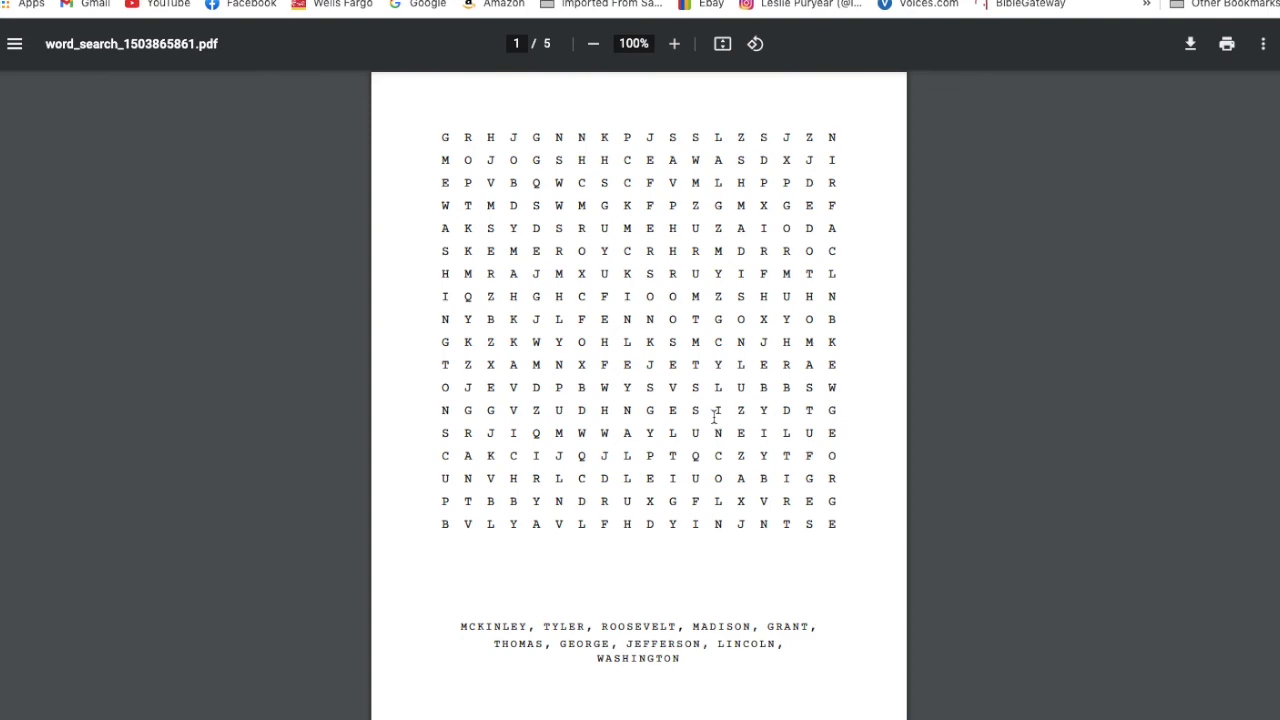
- Scroll through both presidents puzzle pages down to the Solutions heading on page 3
scroll(714, 418, down, 4)
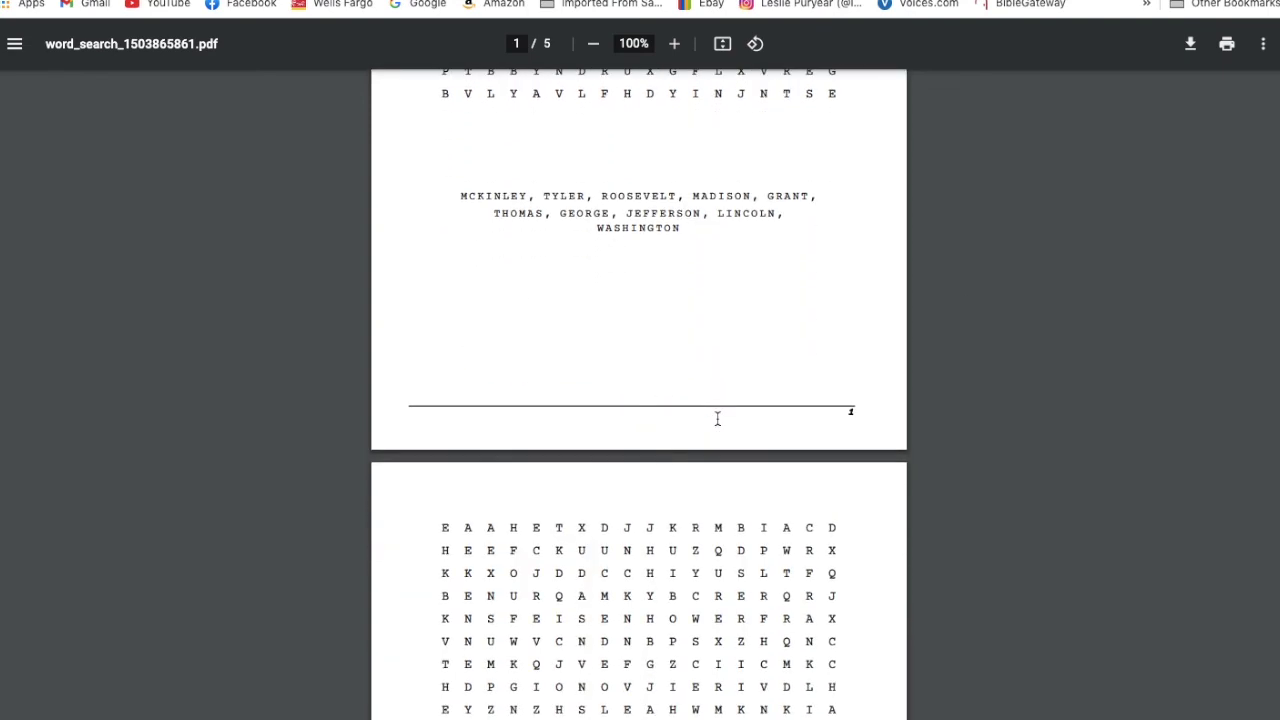
scroll(716, 418, down, 8)
scroll(715, 380, up, 4)
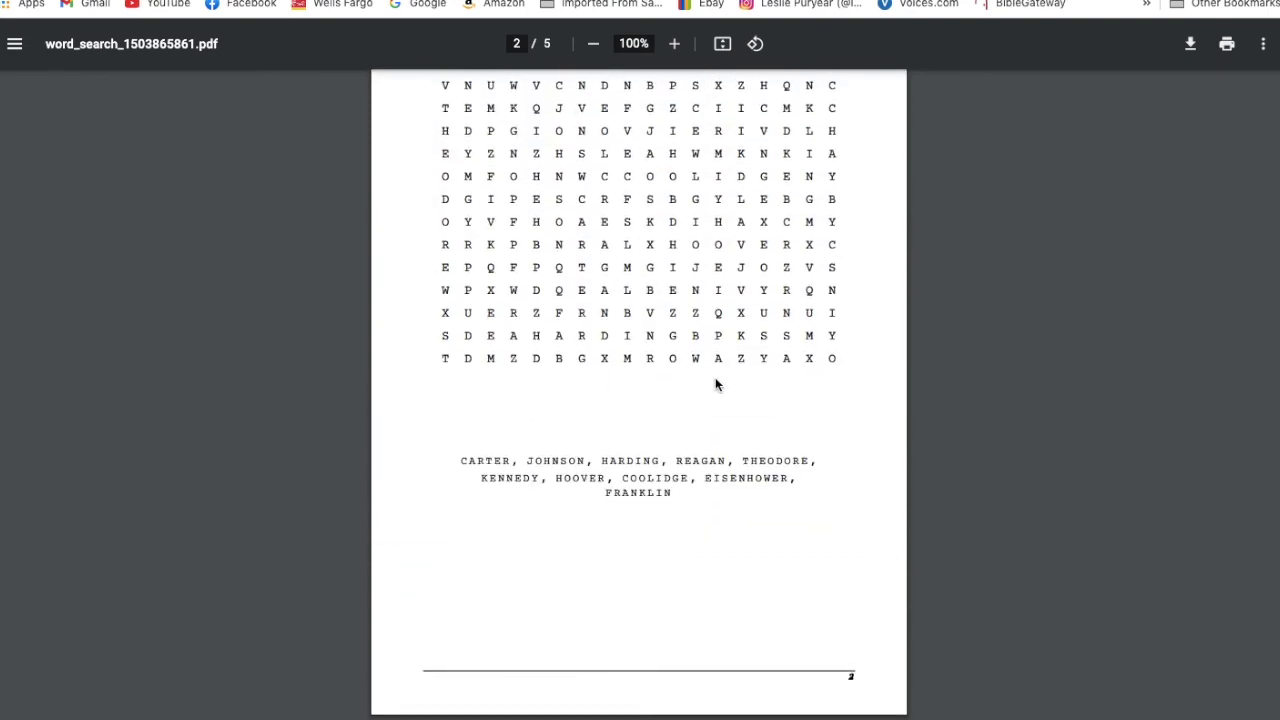
scroll(715, 383, up, 10)
scroll(715, 384, down, 6)
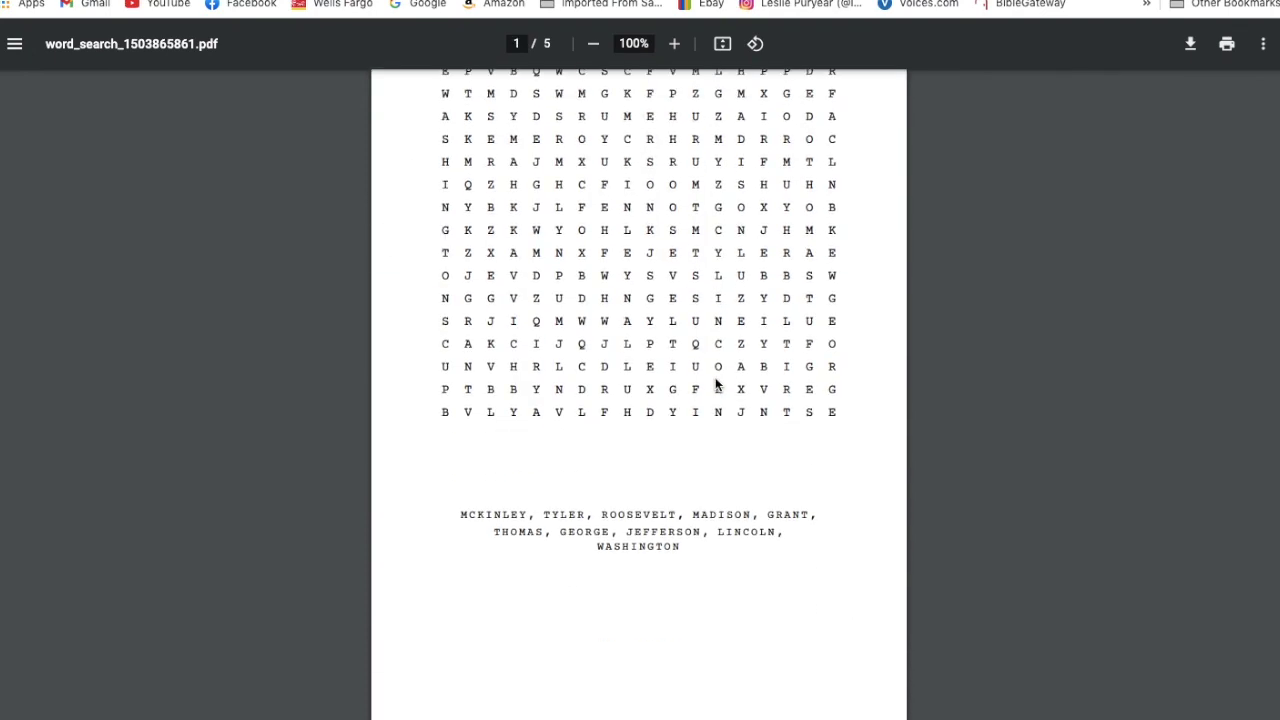
scroll(715, 380, down, 2)
scroll(714, 380, down, 6)
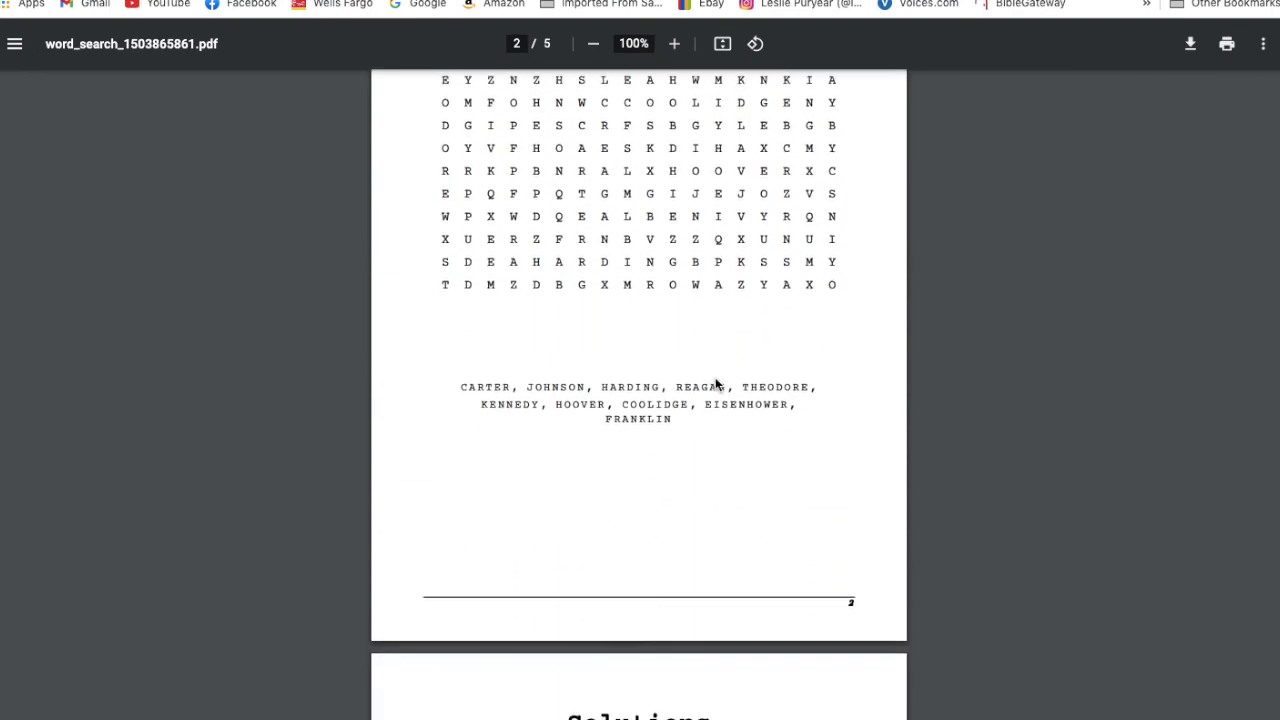
- Scroll through solution pages 4 and 5, then back up to the second puzzle page
scroll(689, 566, down, 5)
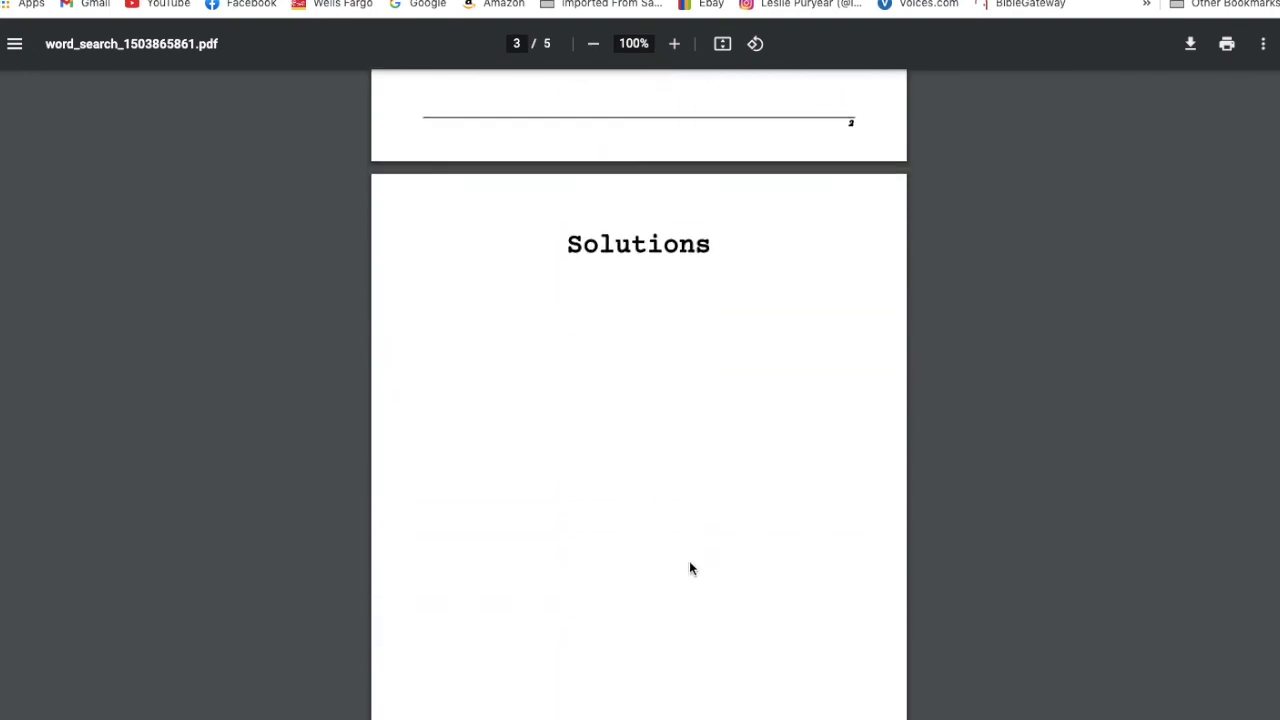
scroll(689, 562, down, 5)
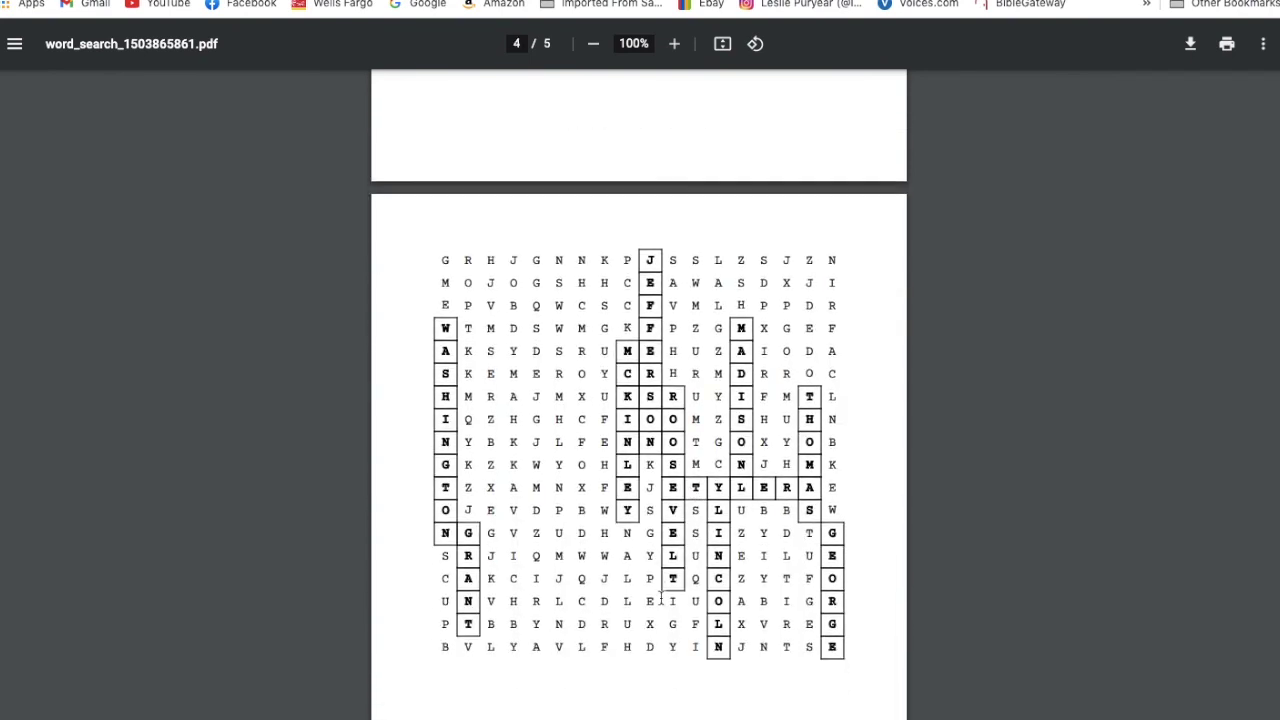
scroll(638, 500, down, 5)
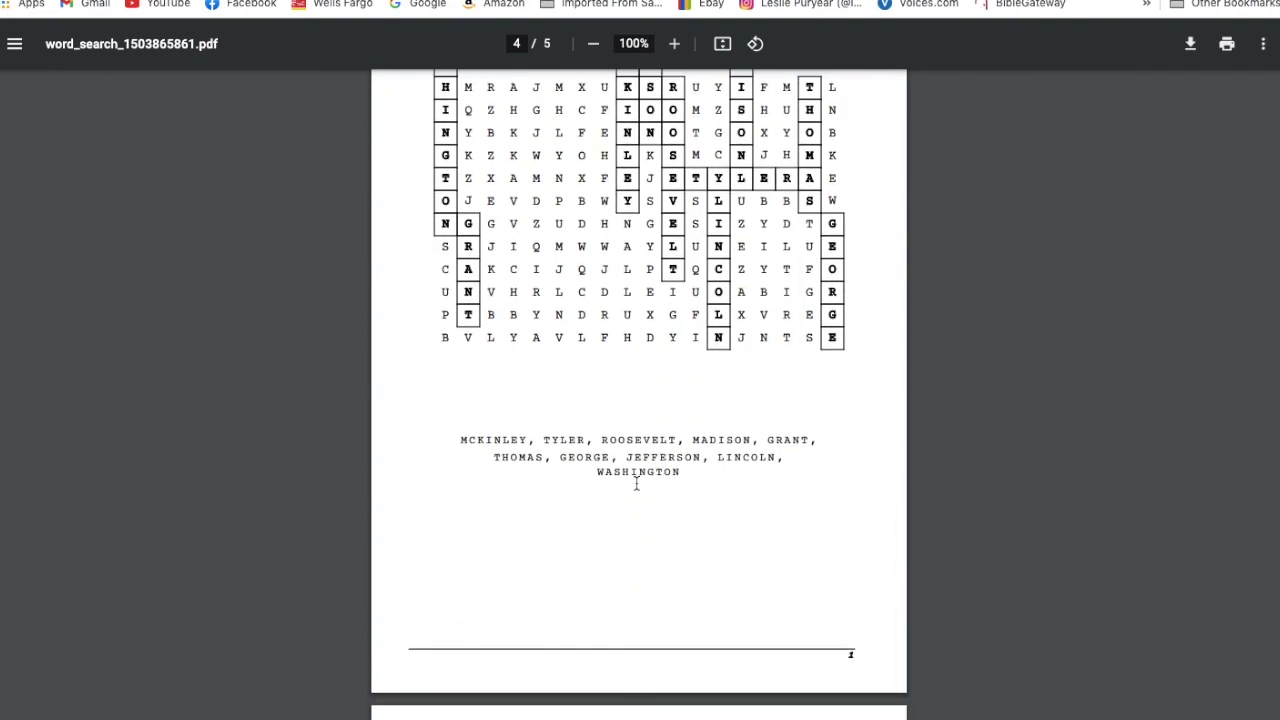
scroll(636, 483, down, 4)
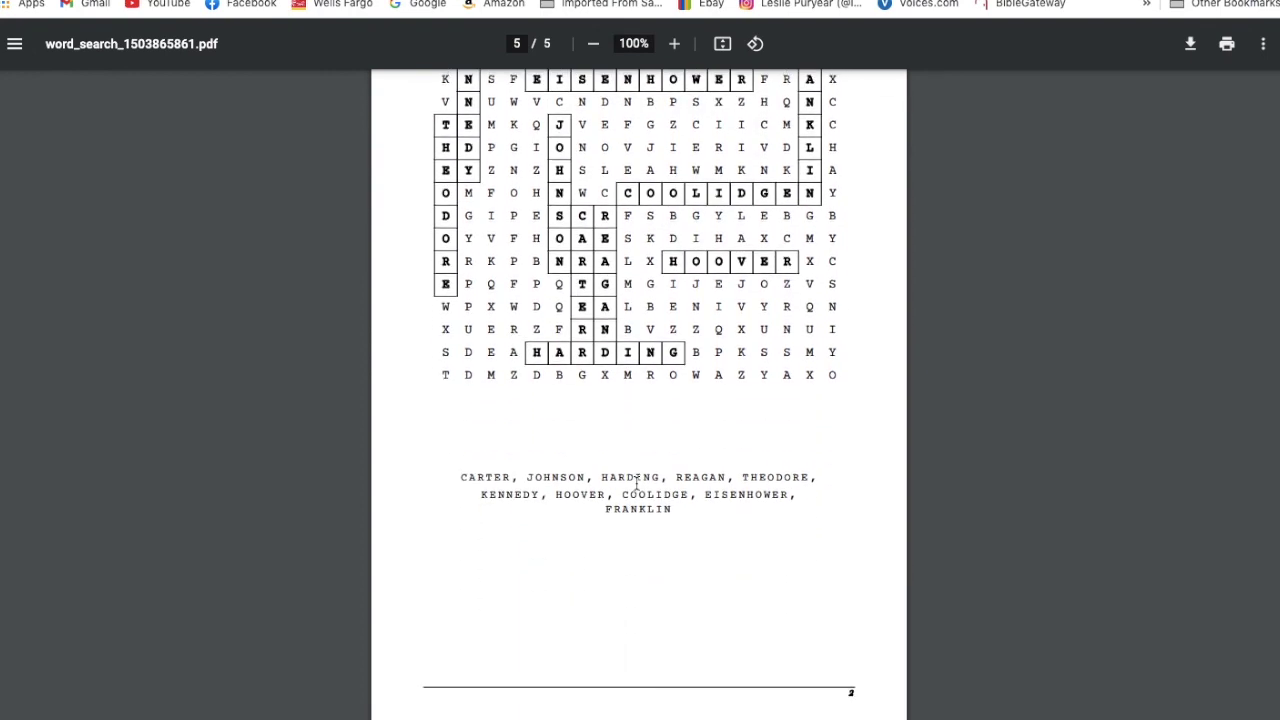
scroll(636, 483, up, 20)
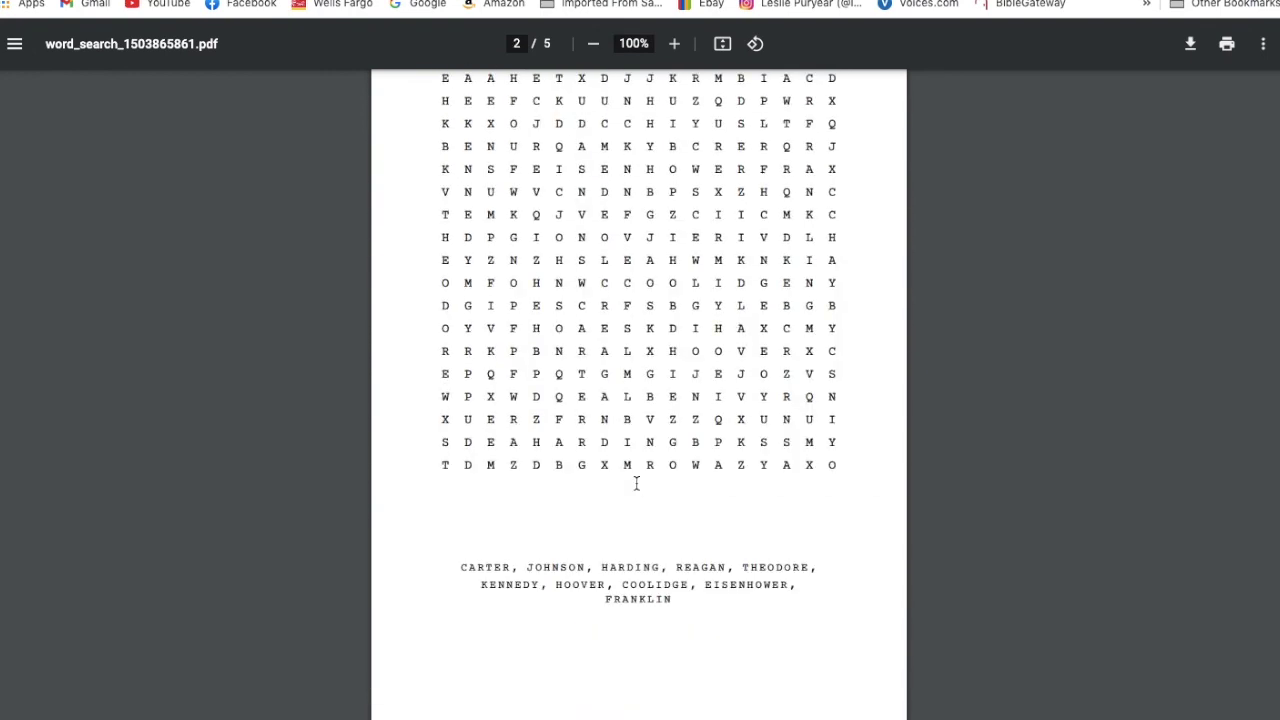